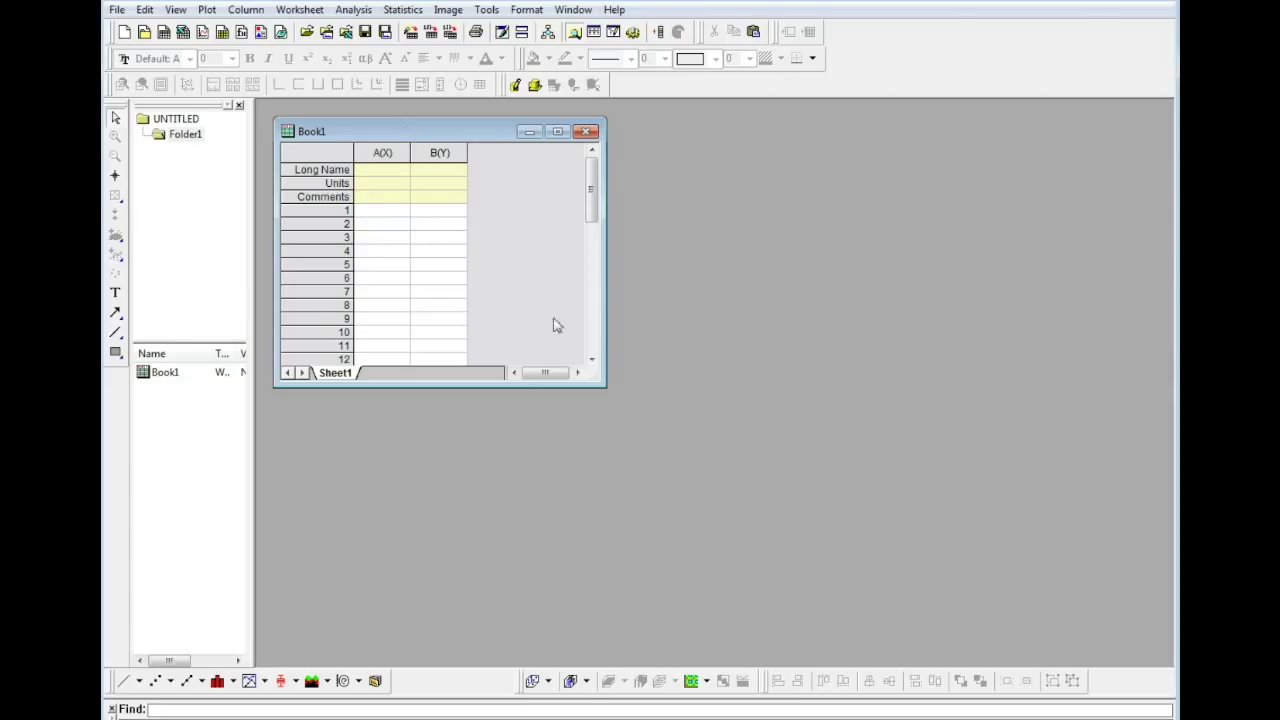
# Step: Enter the values 1 through 10 into rows 1–10 of column A
pyautogui.moveTo(605, 386); pyautogui.dragTo(689, 648)
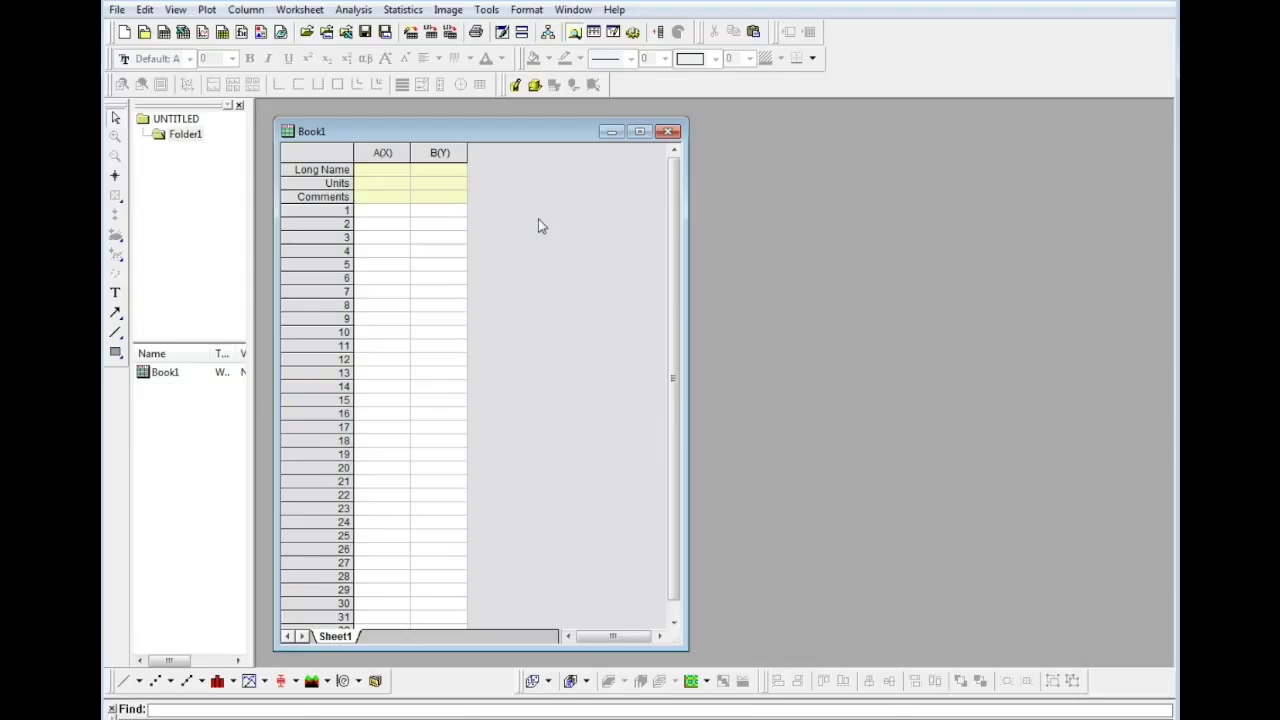
pyautogui.click(388, 211)
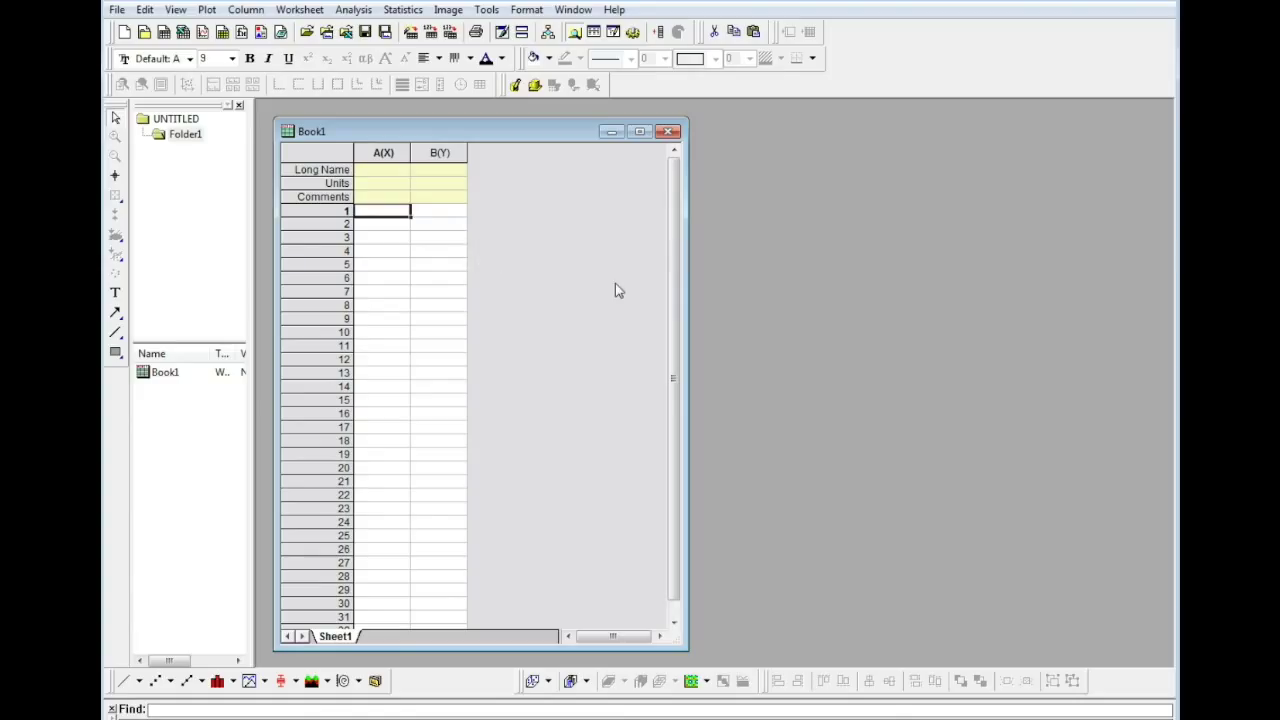
pyautogui.write('1 2 3 4 5 6 ')
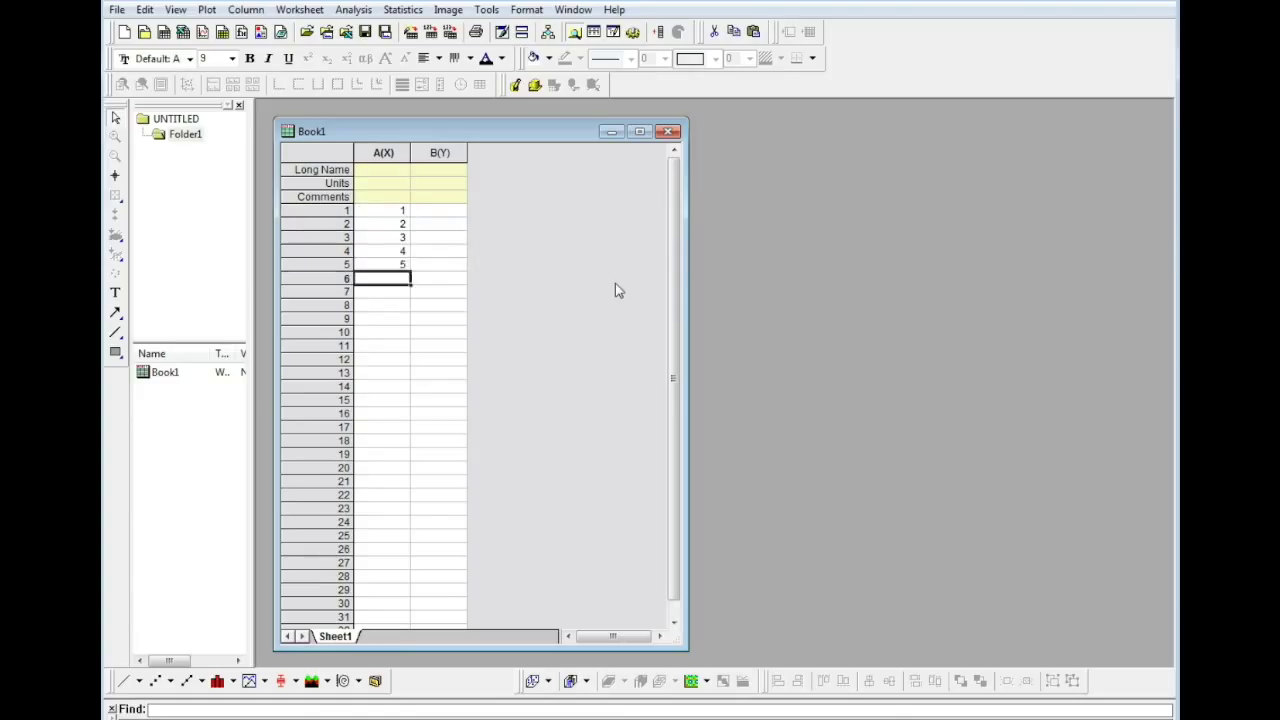
pyautogui.write('7 8 9 ')
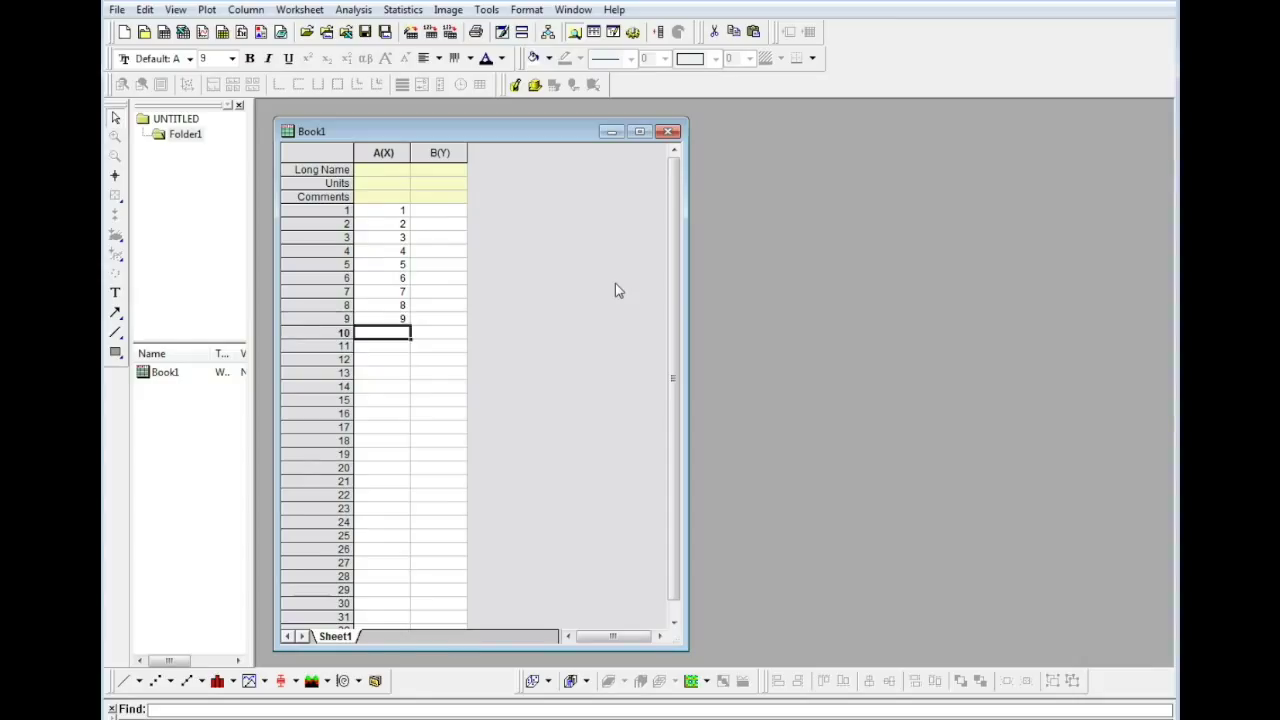
pyautogui.write('10')
pyautogui.press('Return')
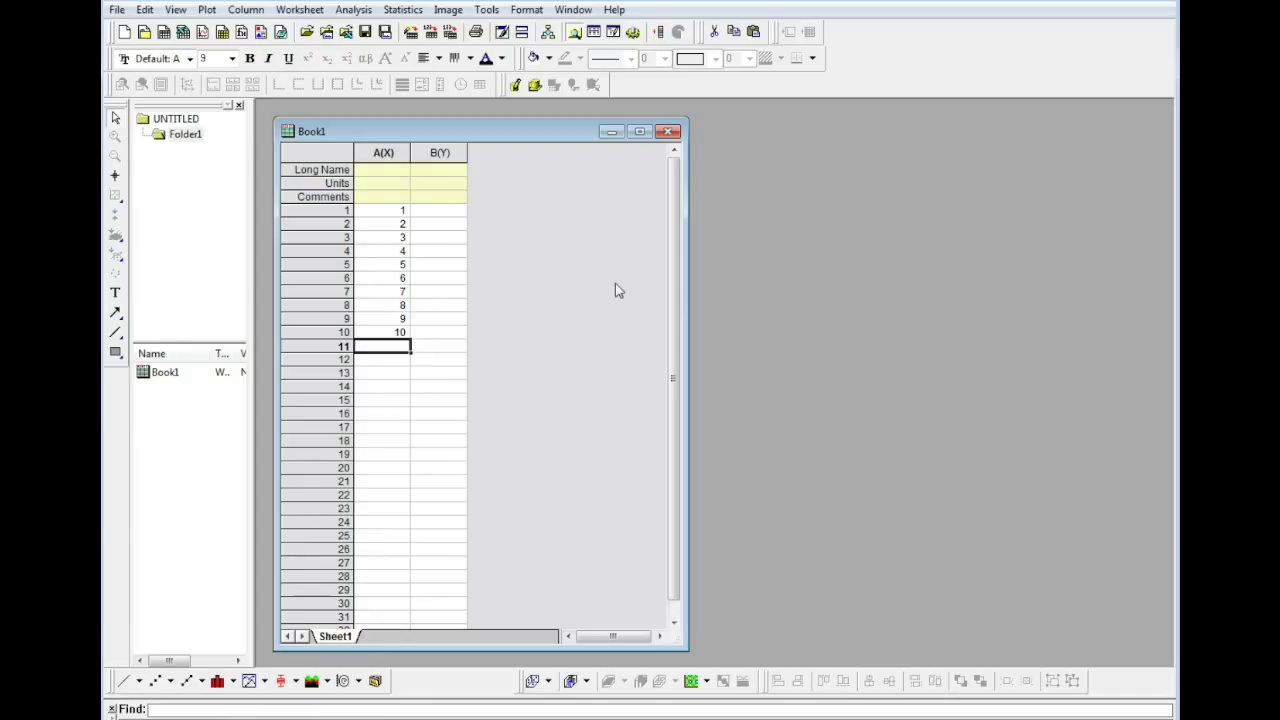
# Step: Delete the hand-entered values from cells A1:A10
pyautogui.moveTo(390, 362); pyautogui.dragTo(383, 210)
pyautogui.rightClick(383, 210)
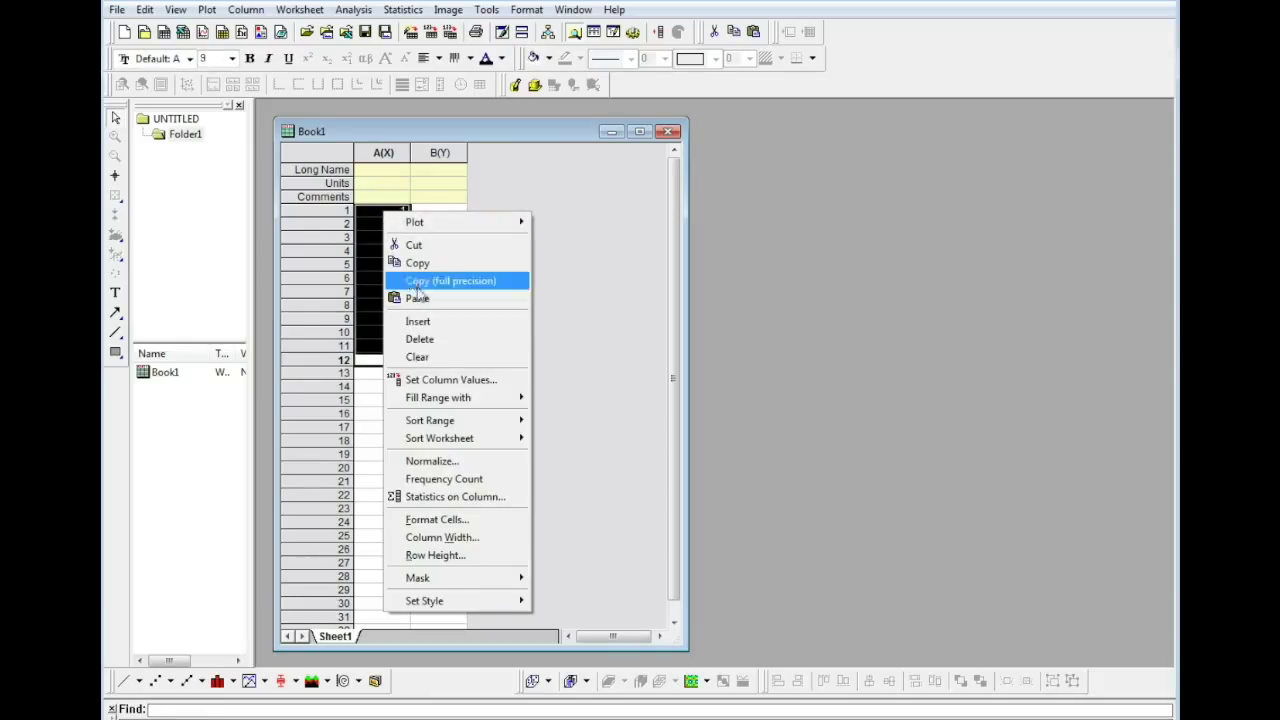
pyautogui.click(446, 339)
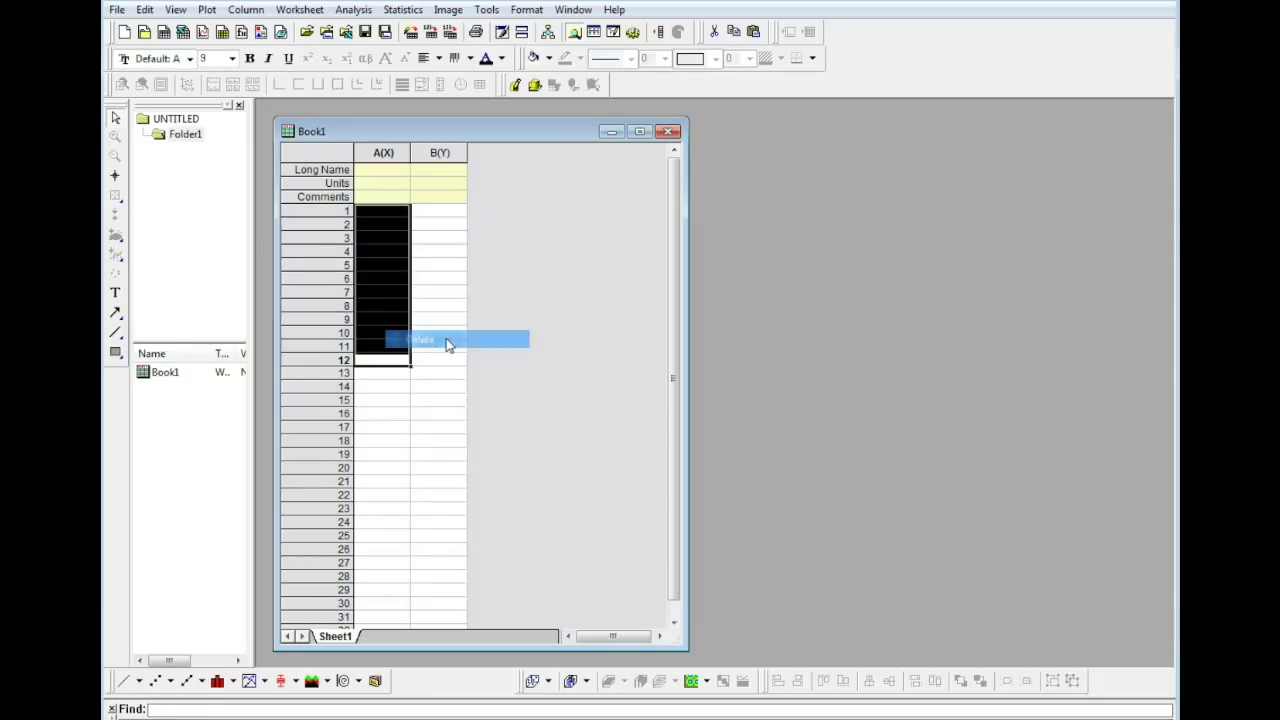
# Step: Fill column A(X) with row numbers 1, 2, 3 and onward
pyautogui.click(385, 153)
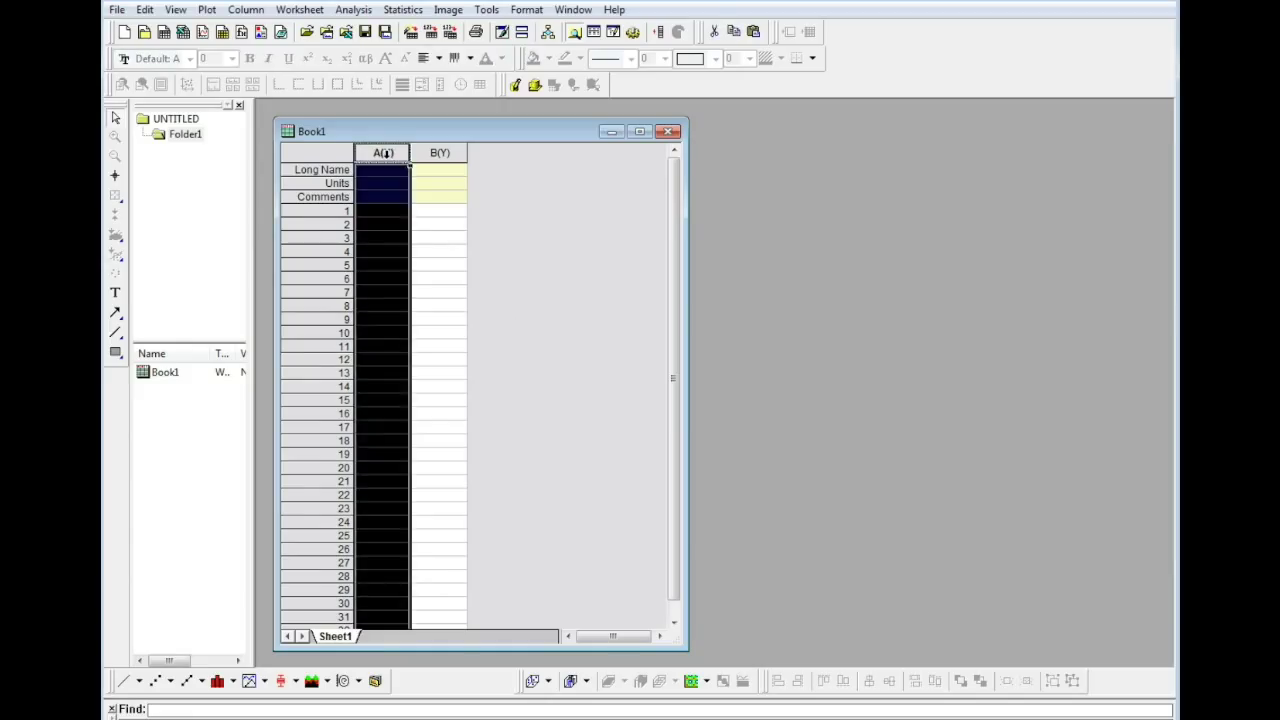
pyautogui.rightClick(388, 156)
pyautogui.moveTo(522, 364)
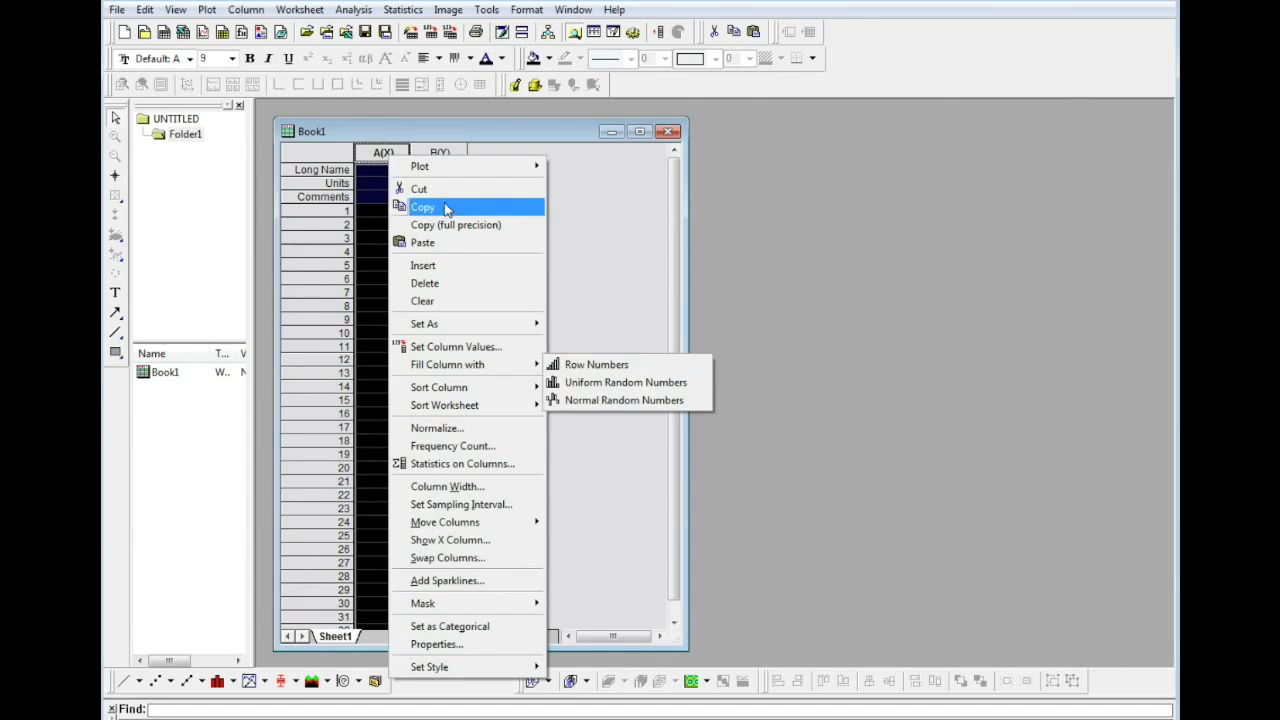
pyautogui.click(385, 152)
pyautogui.rightClick(386, 150)
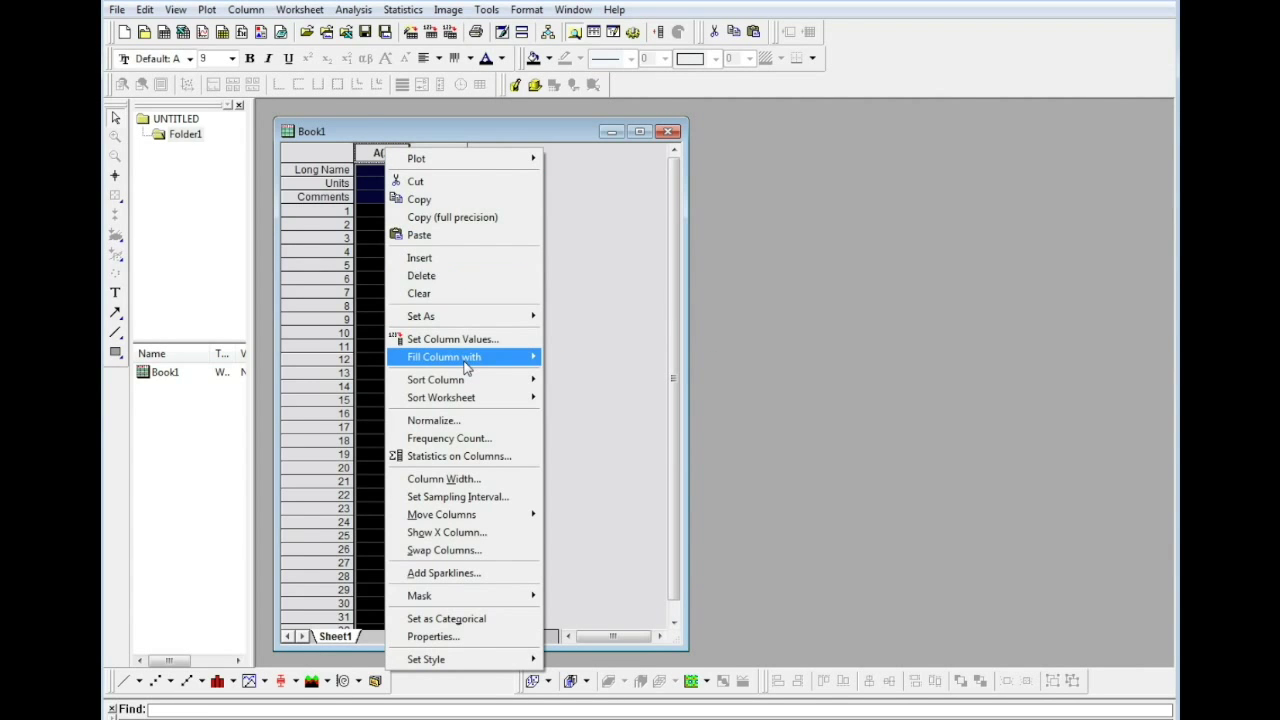
pyautogui.moveTo(466, 362)
pyautogui.click(585, 357)
pyautogui.click(590, 358)
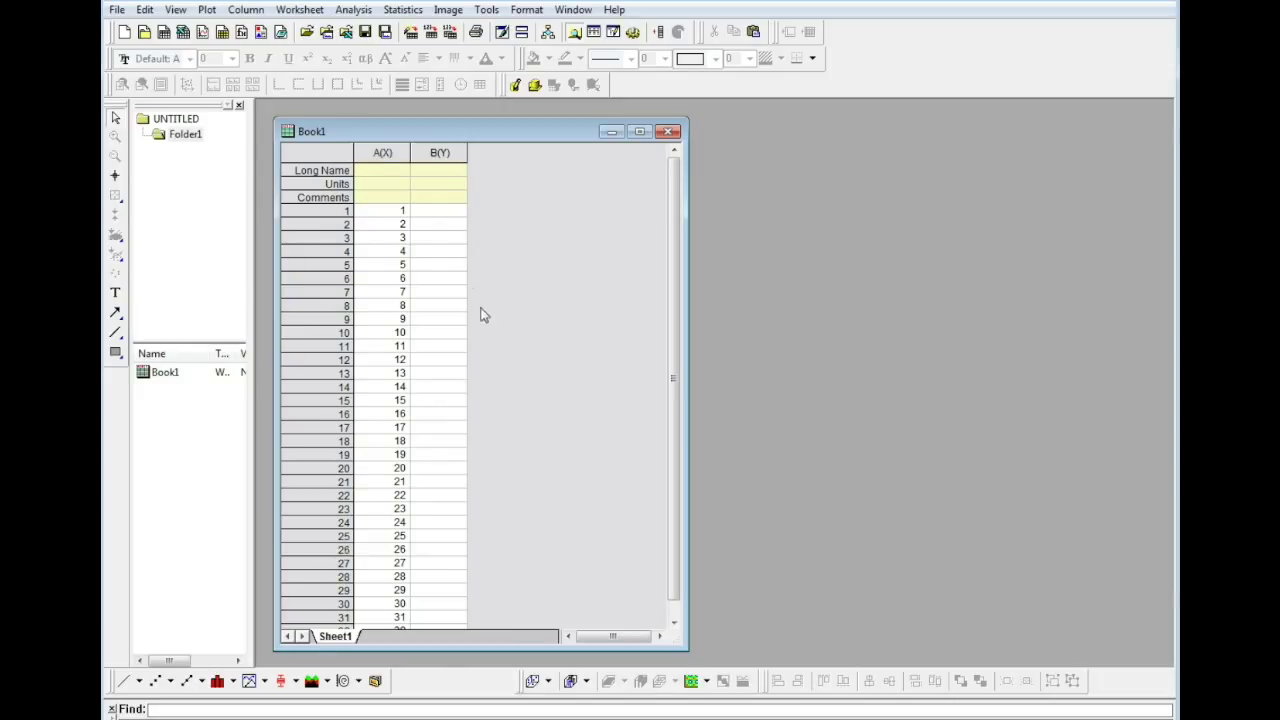
# Step: Set column A's values to col(a)*5, giving 5, 10, 15 … 155
pyautogui.click(383, 153)
pyautogui.rightClick(383, 153)
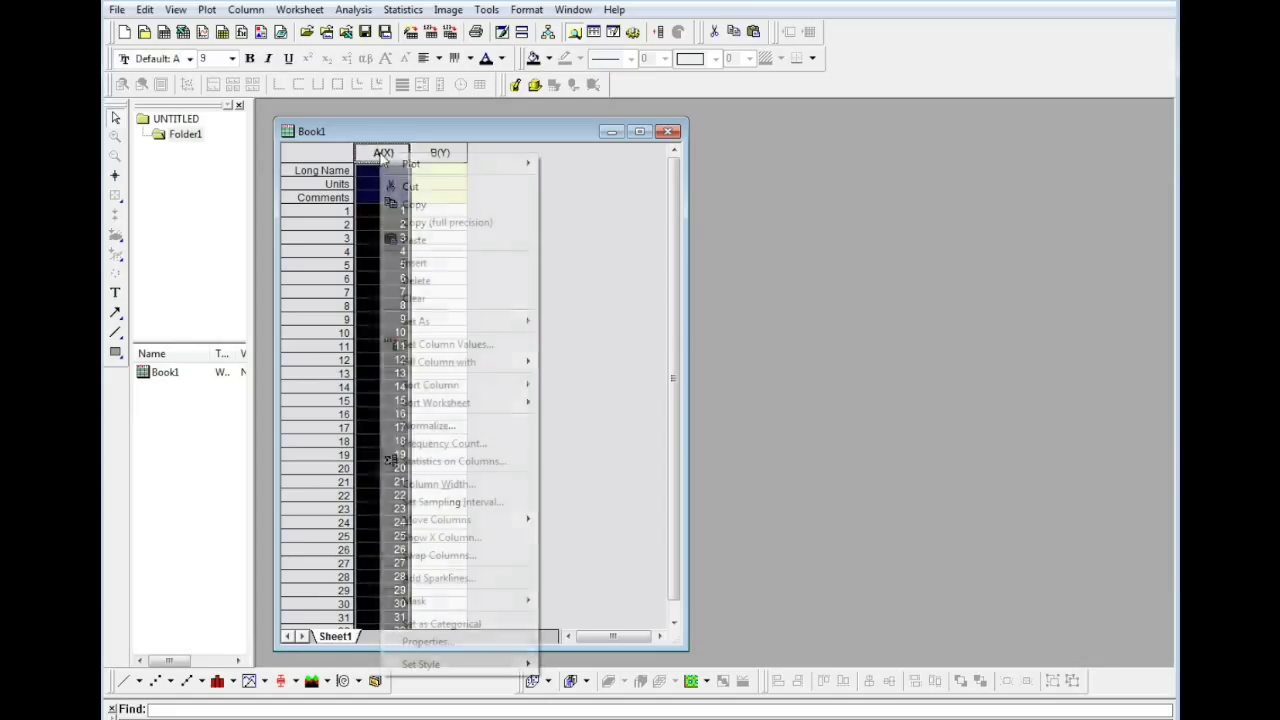
pyautogui.click(431, 350)
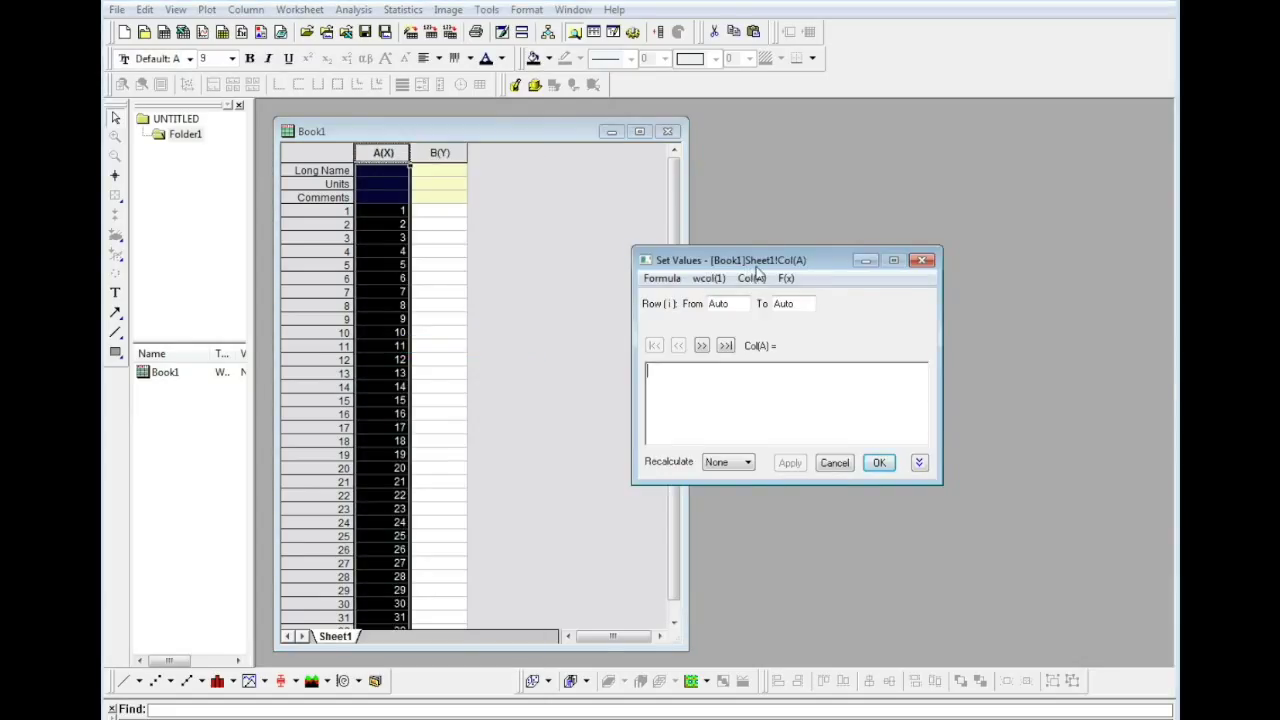
pyautogui.moveTo(748, 265); pyautogui.dragTo(729, 256)
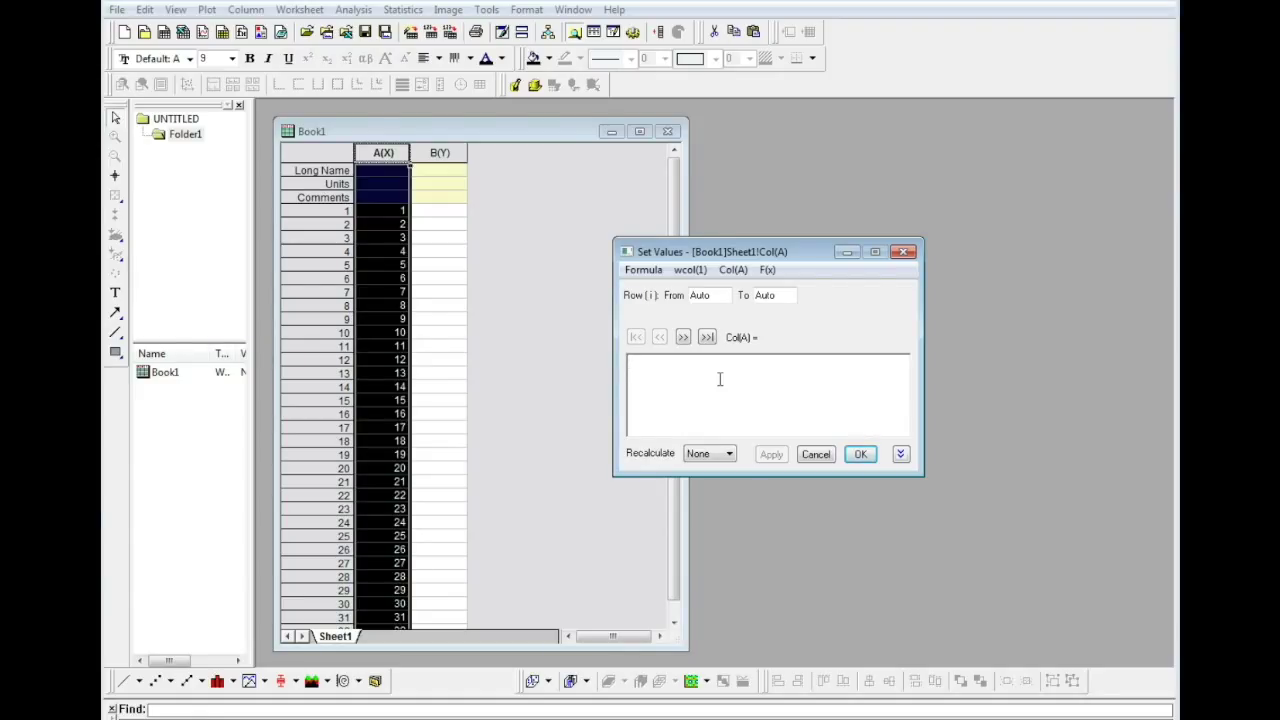
pyautogui.write('col(a)*5')
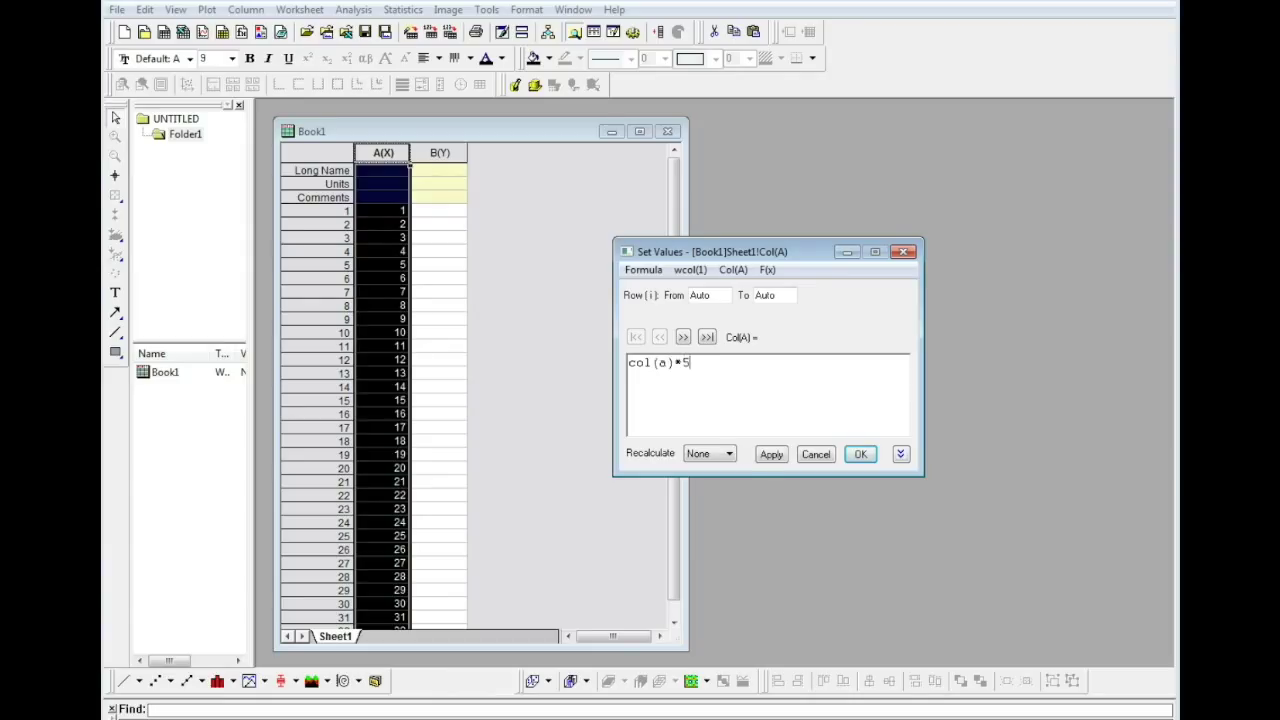
pyautogui.click(767, 456)
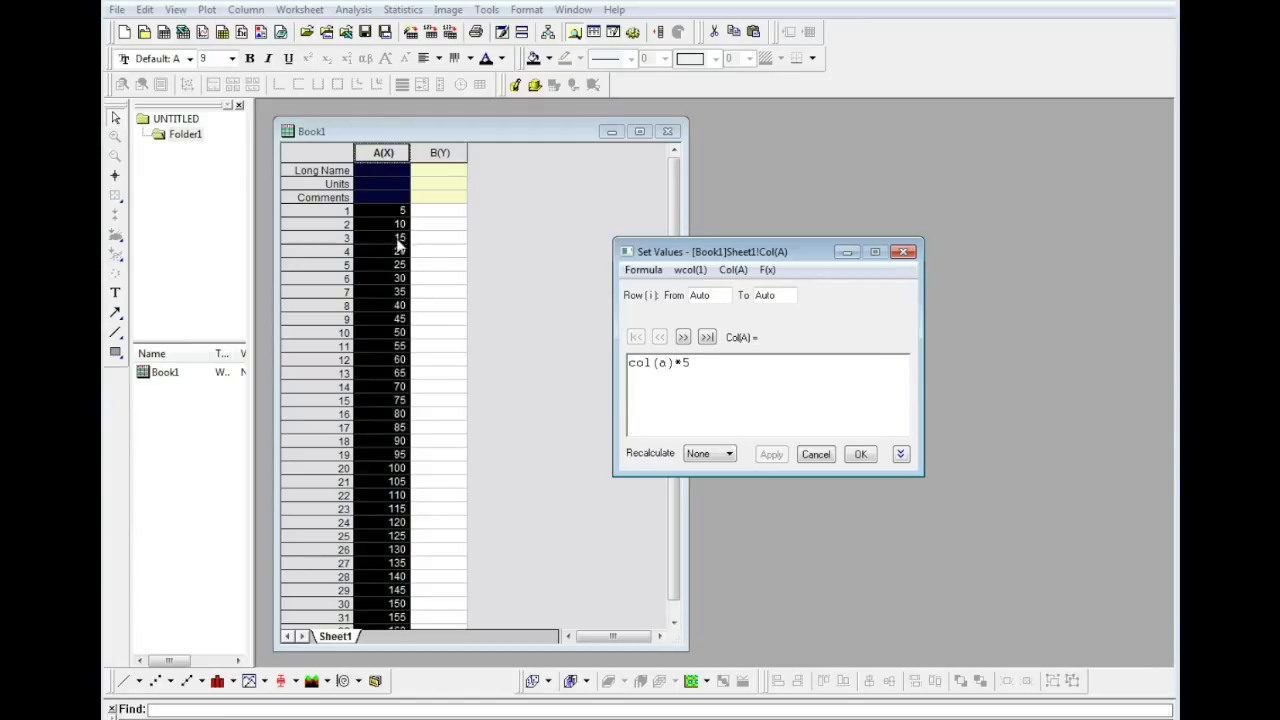
pyautogui.click(766, 270)
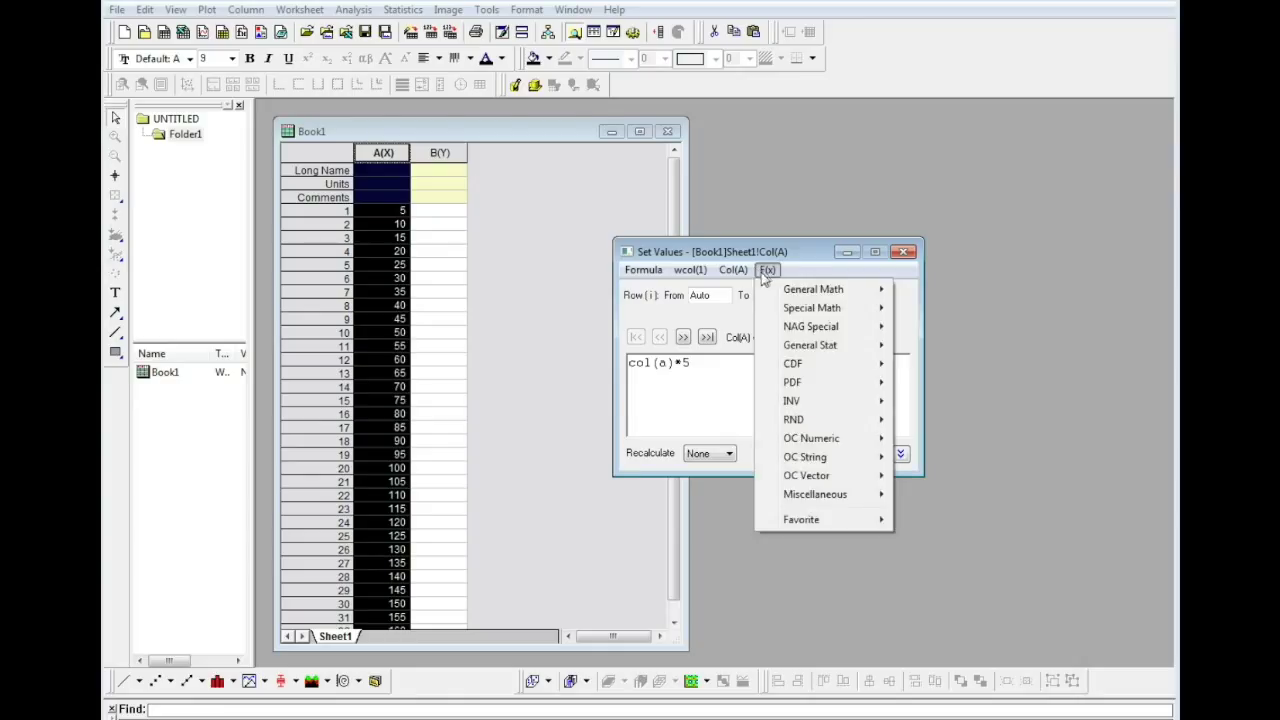
pyautogui.click(728, 386)
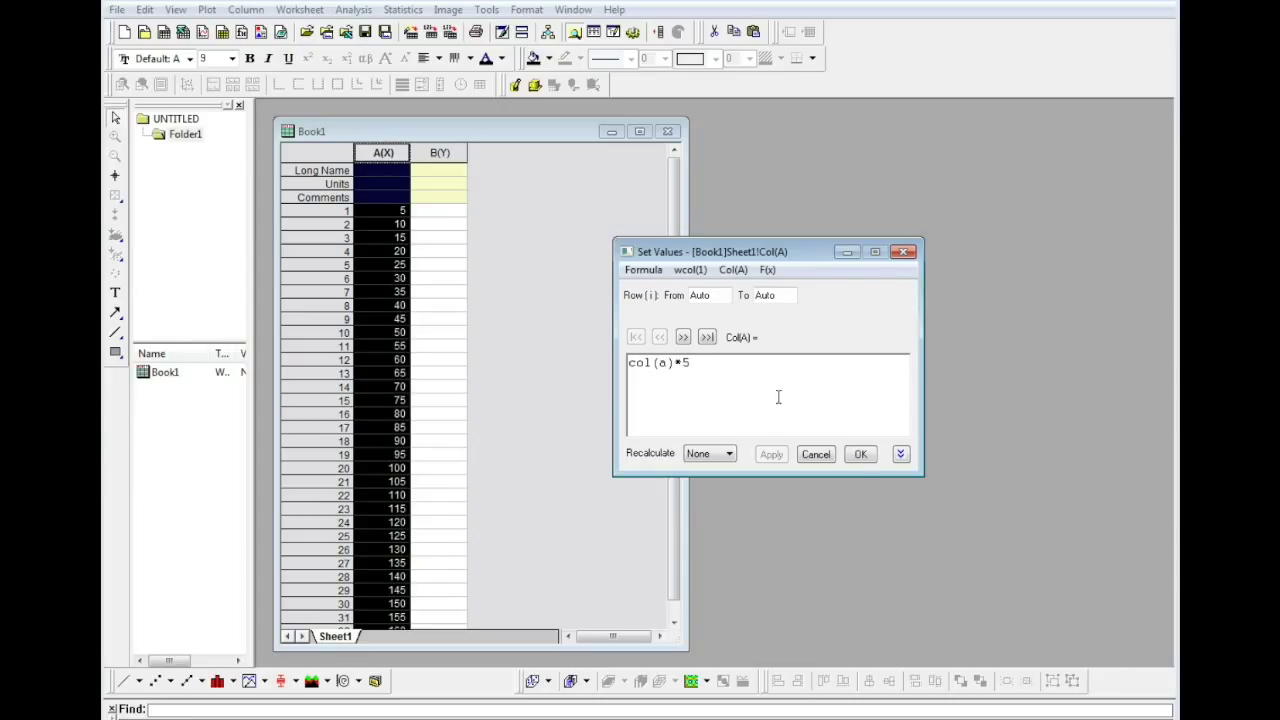
pyautogui.click(861, 455)
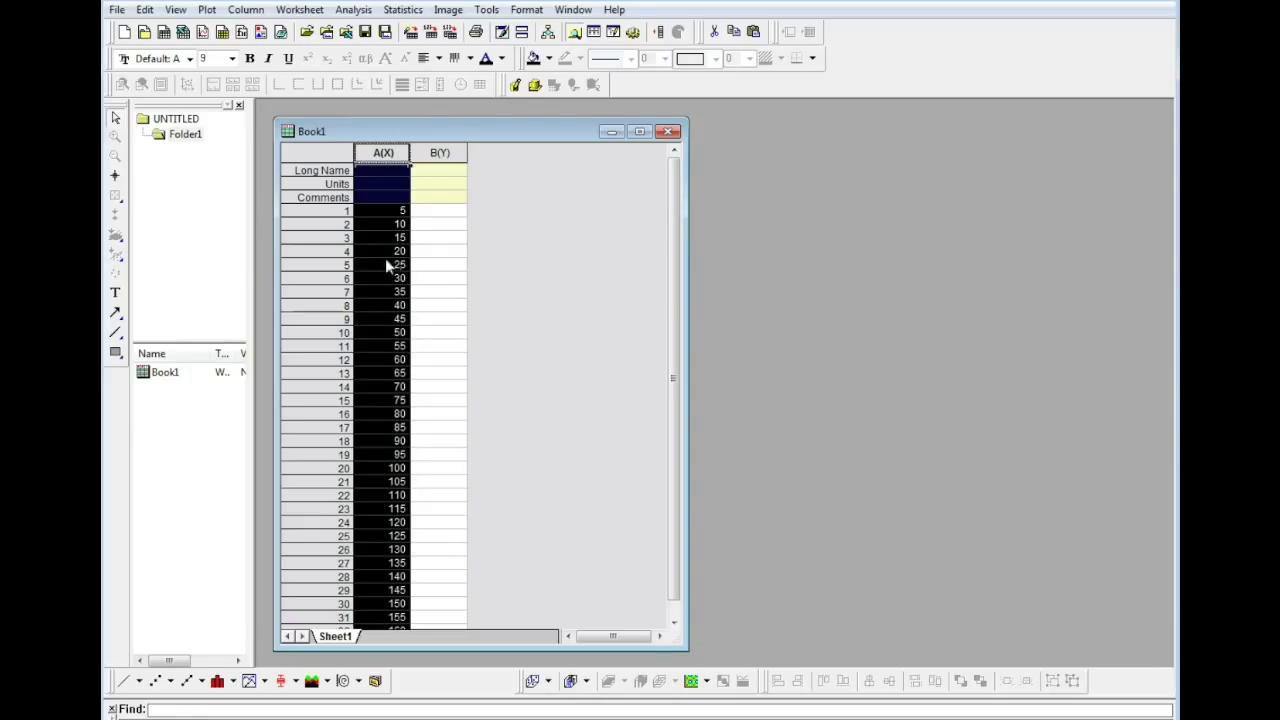
pyautogui.click(512, 269)
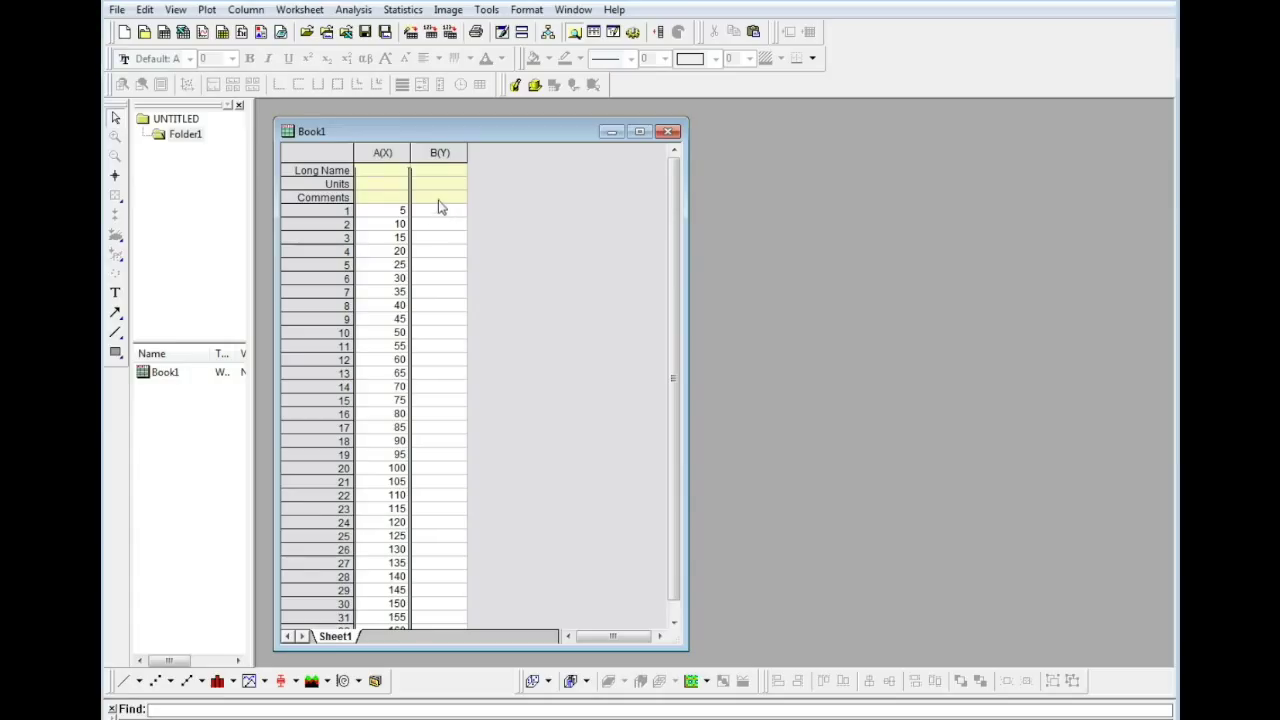
pyautogui.click(440, 153)
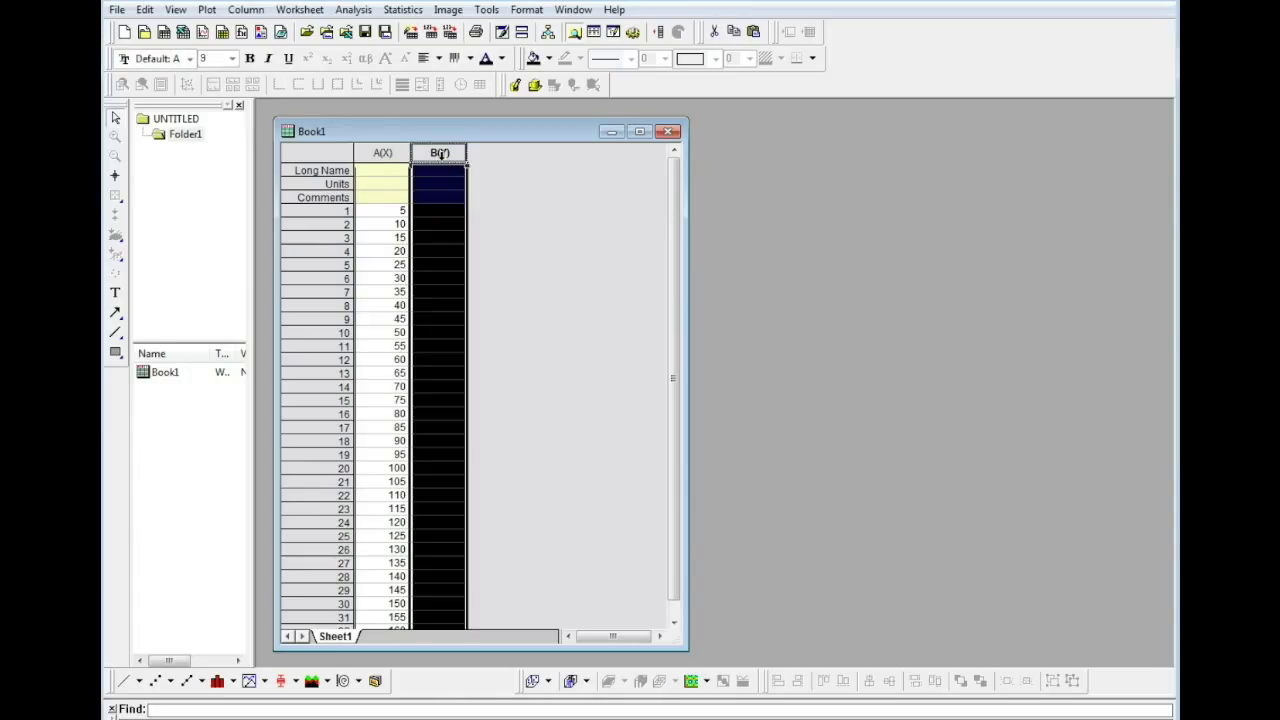
pyautogui.rightClick(440, 153)
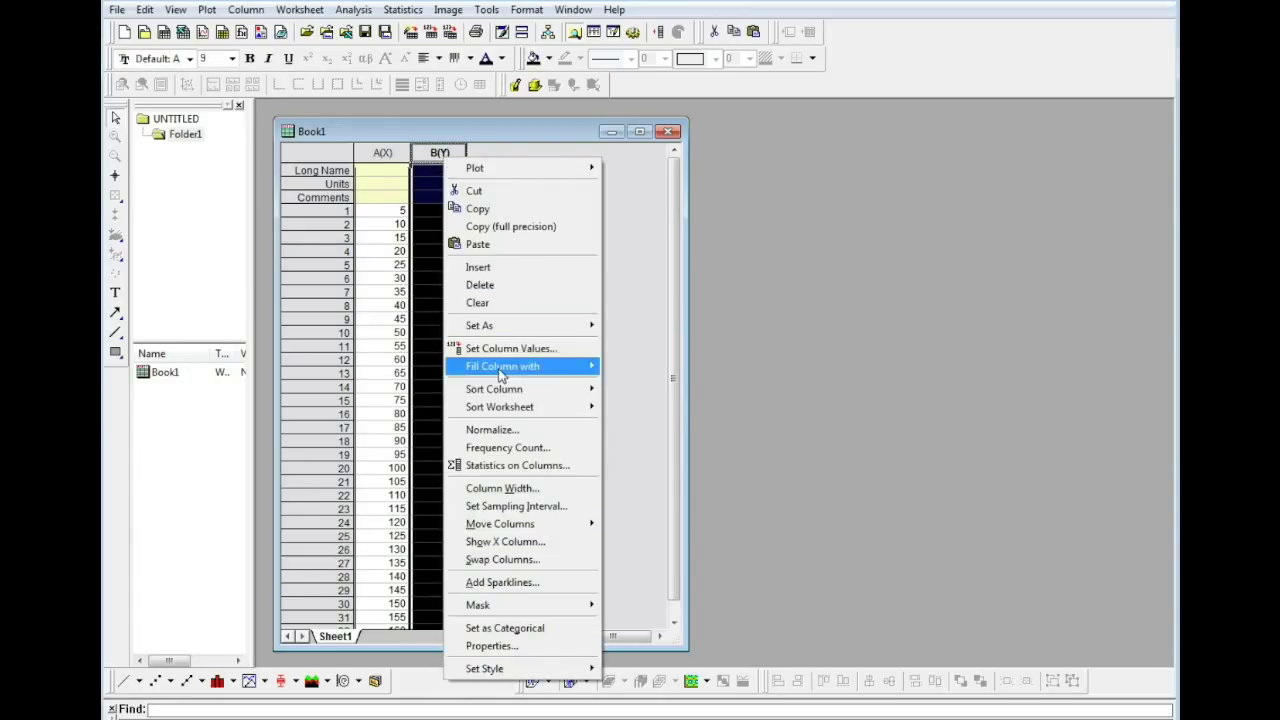
pyautogui.moveTo(500, 370)
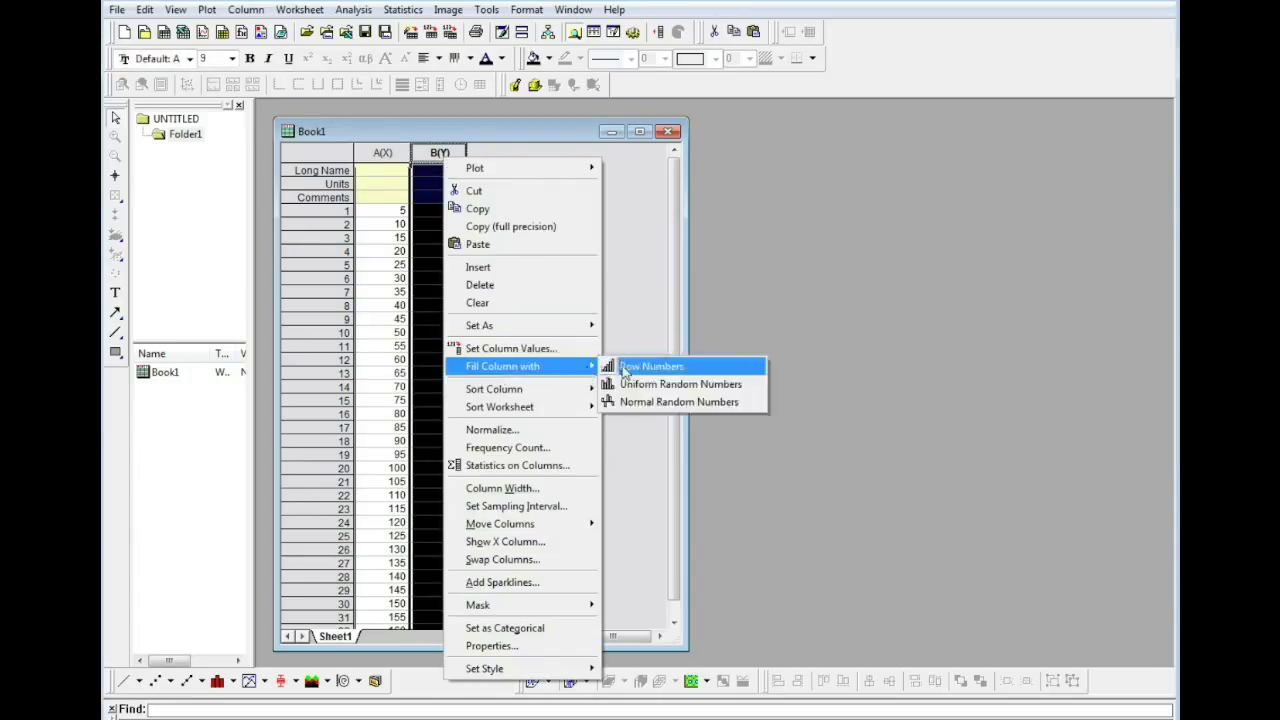
pyautogui.click(707, 372)
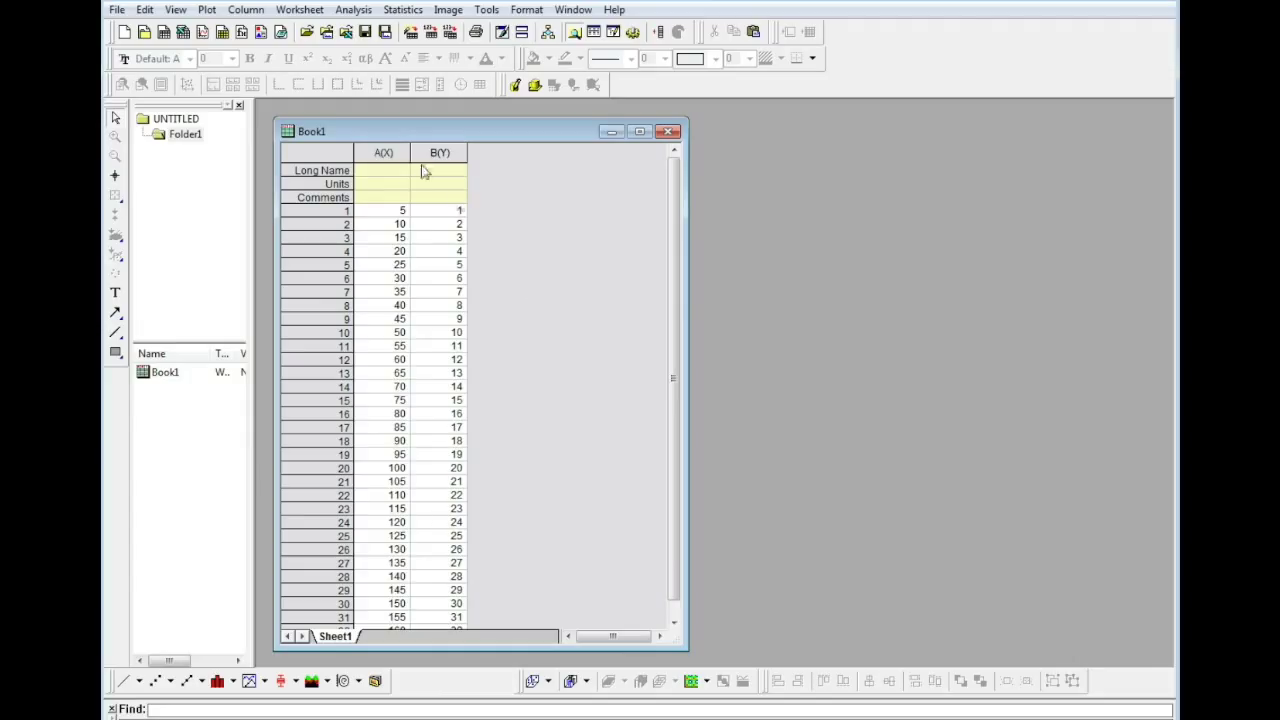
pyautogui.moveTo(383, 152); pyautogui.dragTo(440, 152)
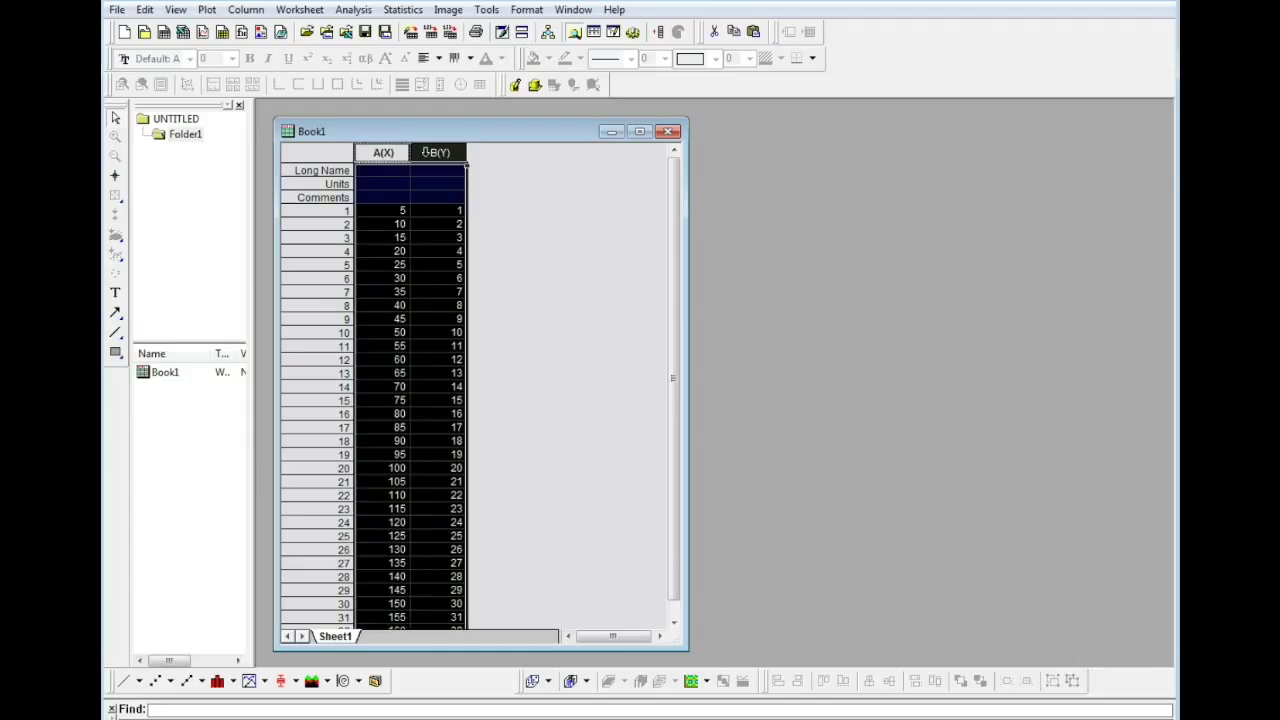
pyautogui.click(206, 14)
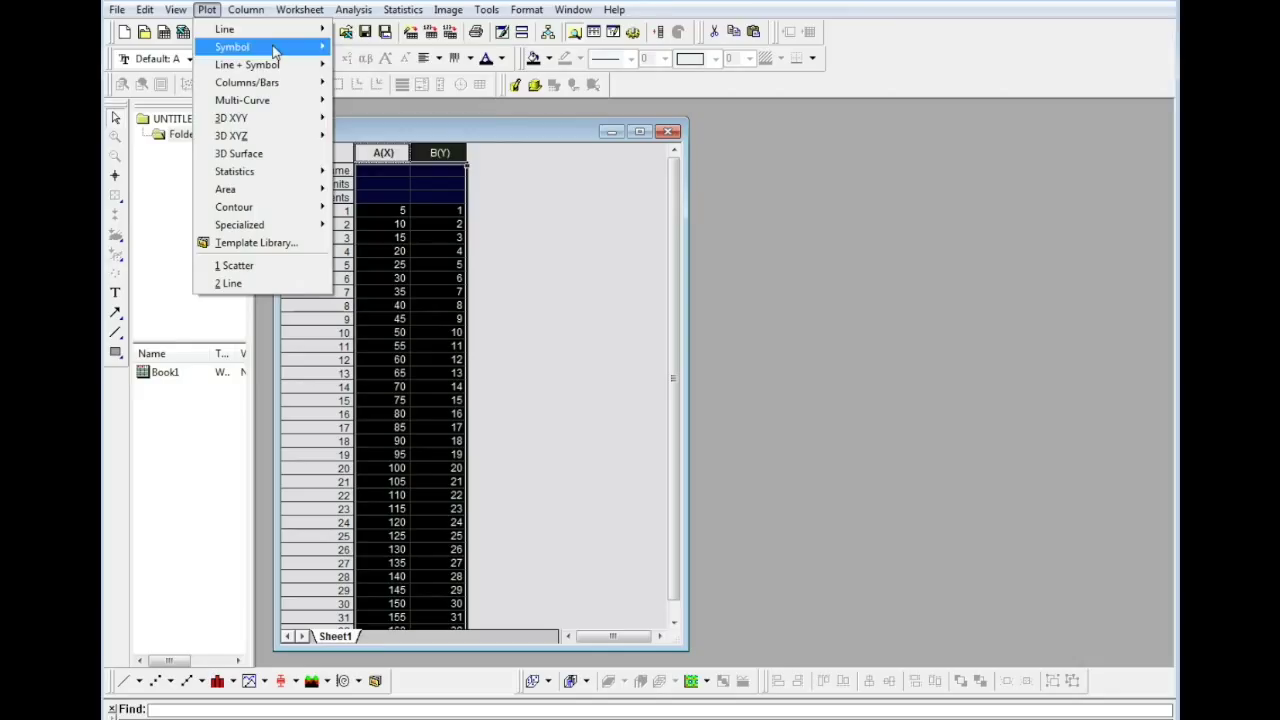
pyautogui.moveTo(310, 140)
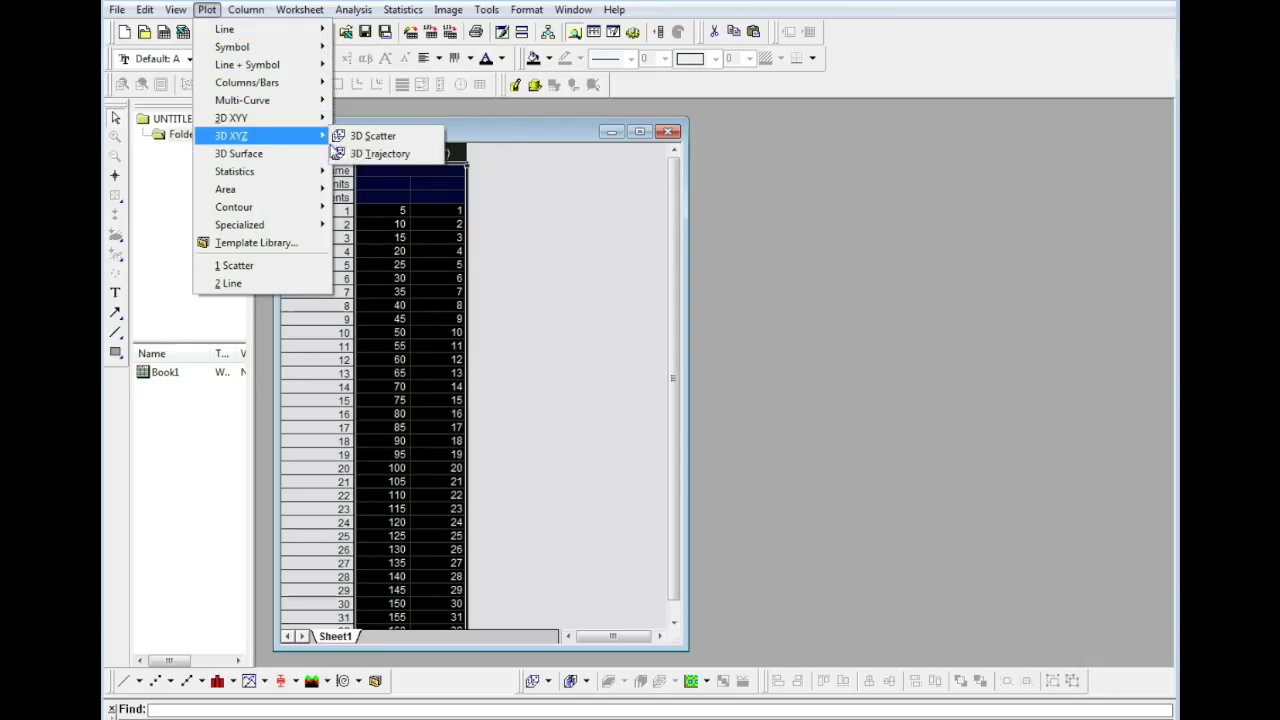
pyautogui.click(533, 319)
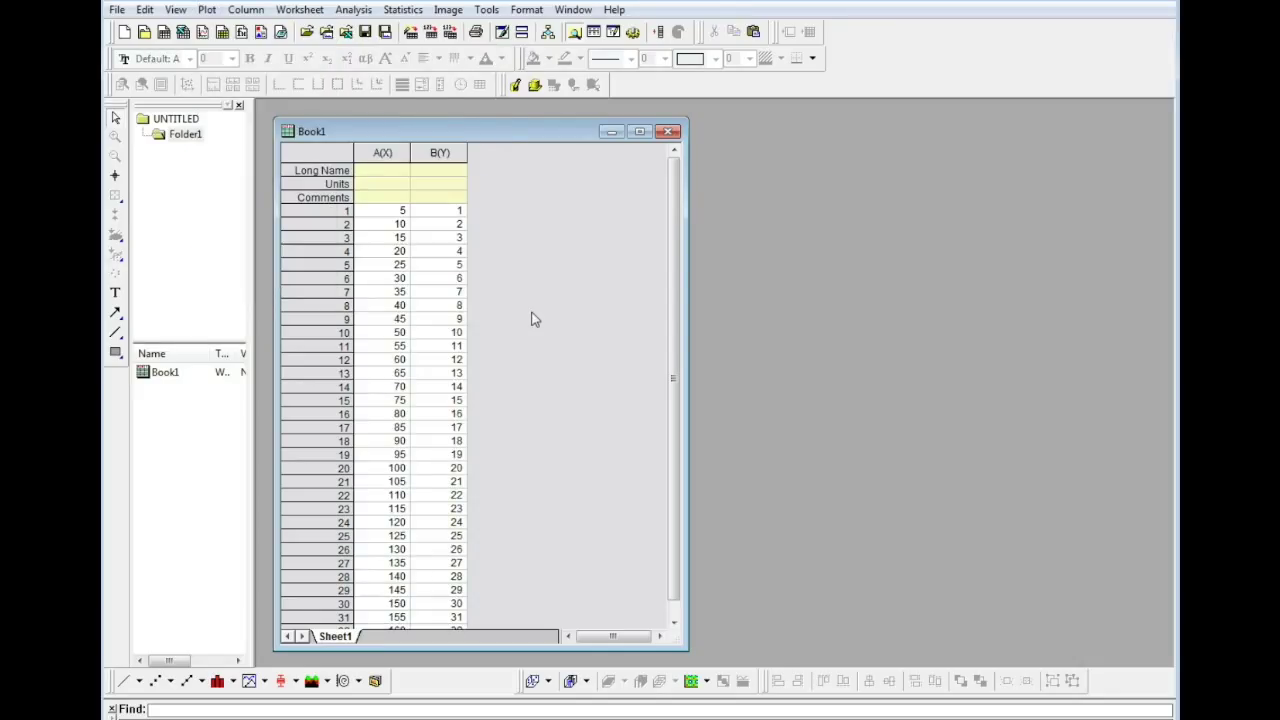
pyautogui.moveTo(381, 152); pyautogui.dragTo(434, 152)
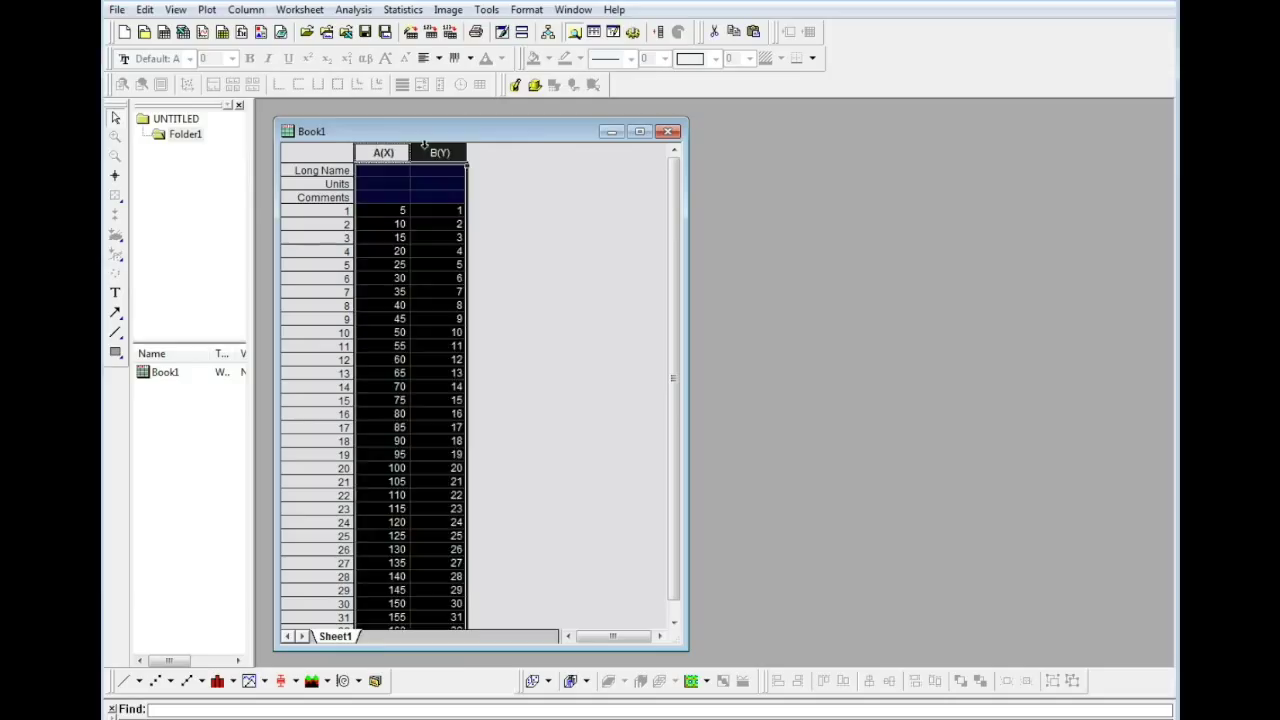
# Step: Plot columns A and B as a Symbol Scatter graph, then move and enlarge Graph1
pyautogui.rightClick(434, 153)
pyautogui.moveTo(441, 162)
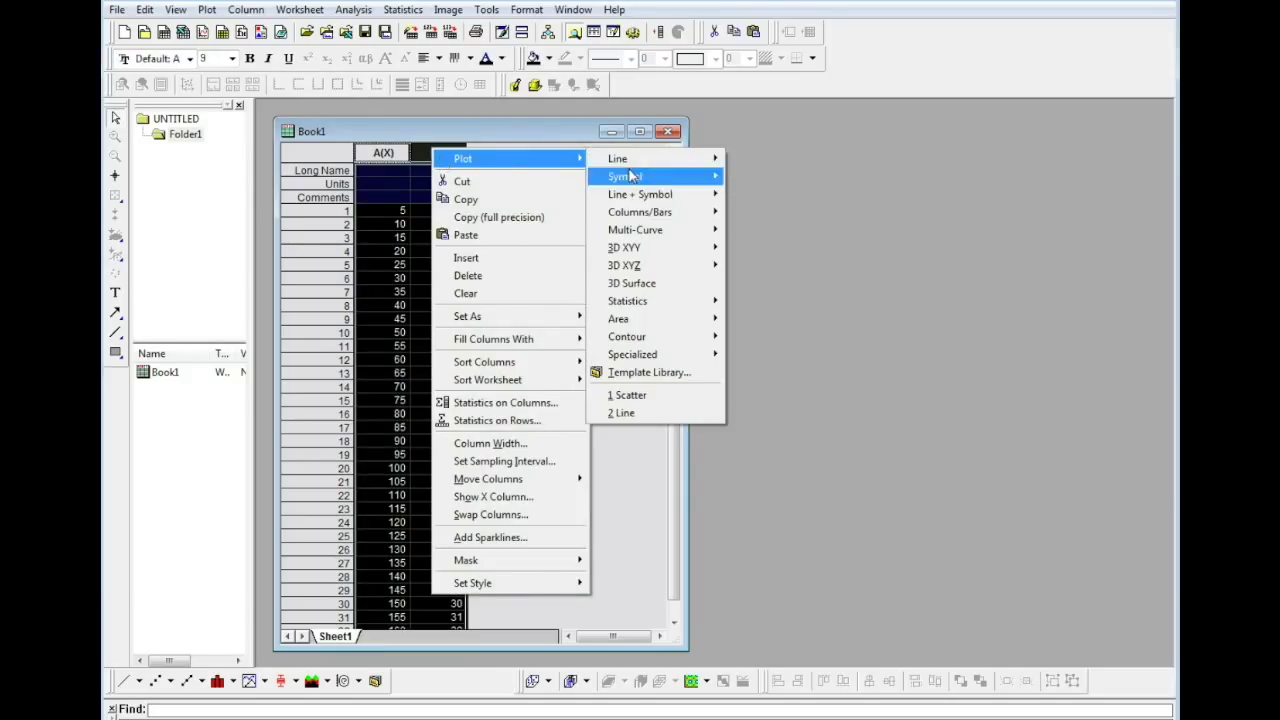
pyautogui.moveTo(641, 178)
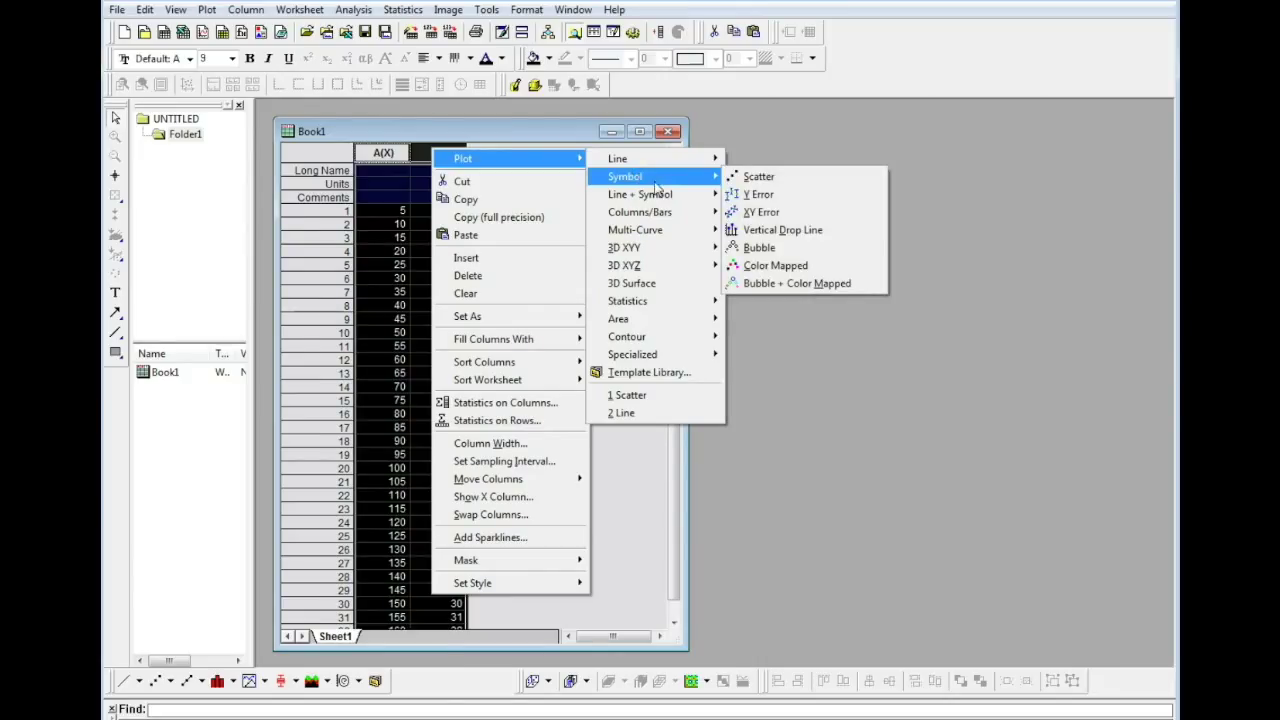
pyautogui.click(777, 186)
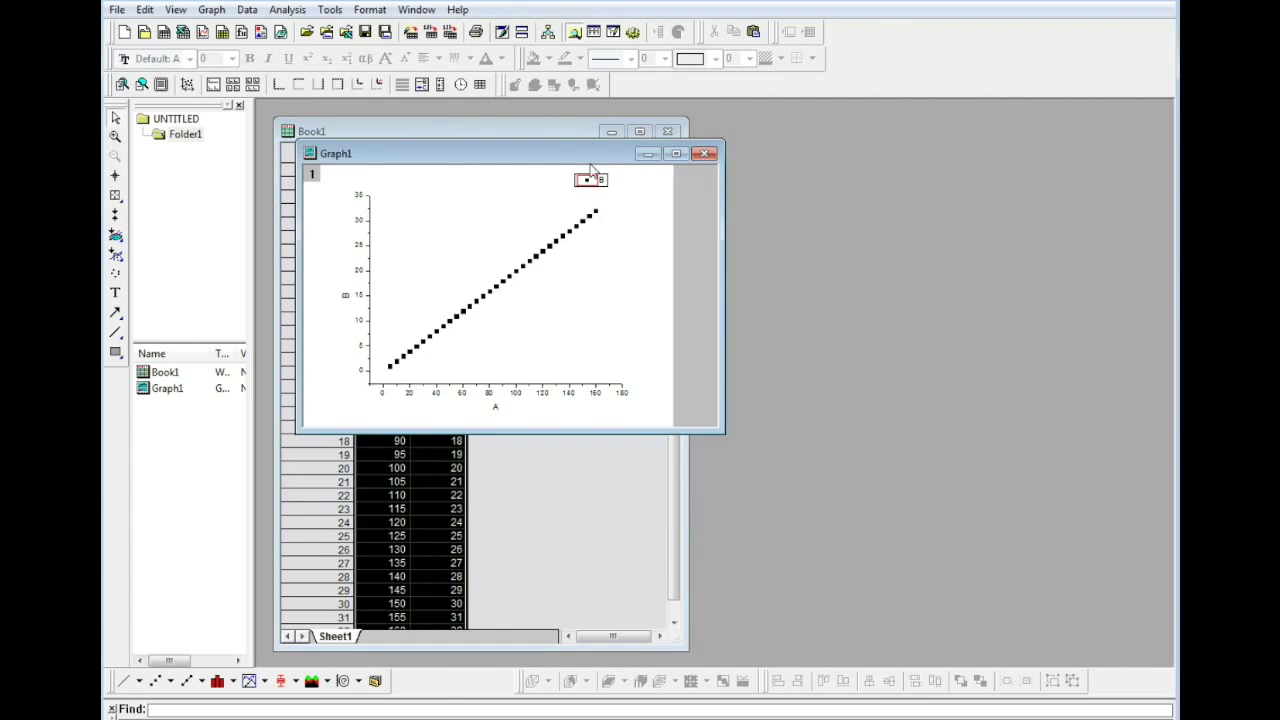
pyautogui.moveTo(489, 156); pyautogui.dragTo(898, 208)
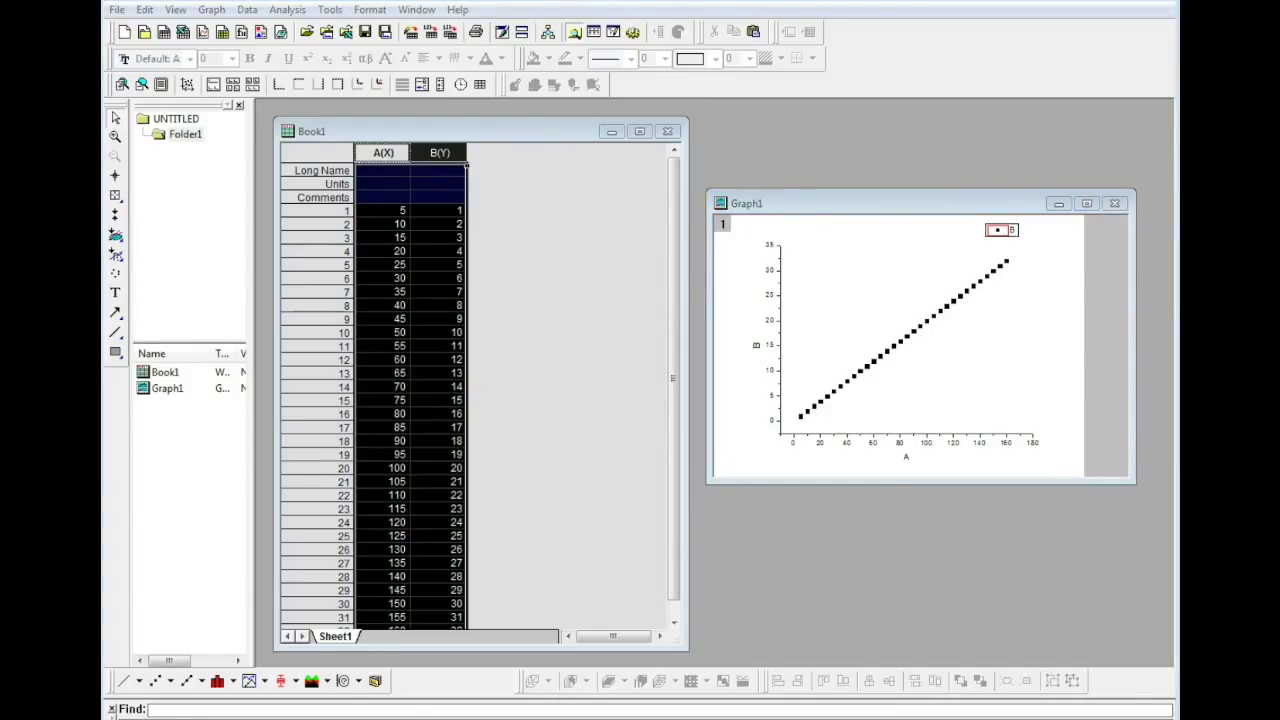
pyautogui.moveTo(880, 201); pyautogui.dragTo(503, 145)
pyautogui.moveTo(750, 427); pyautogui.dragTo(1013, 652)
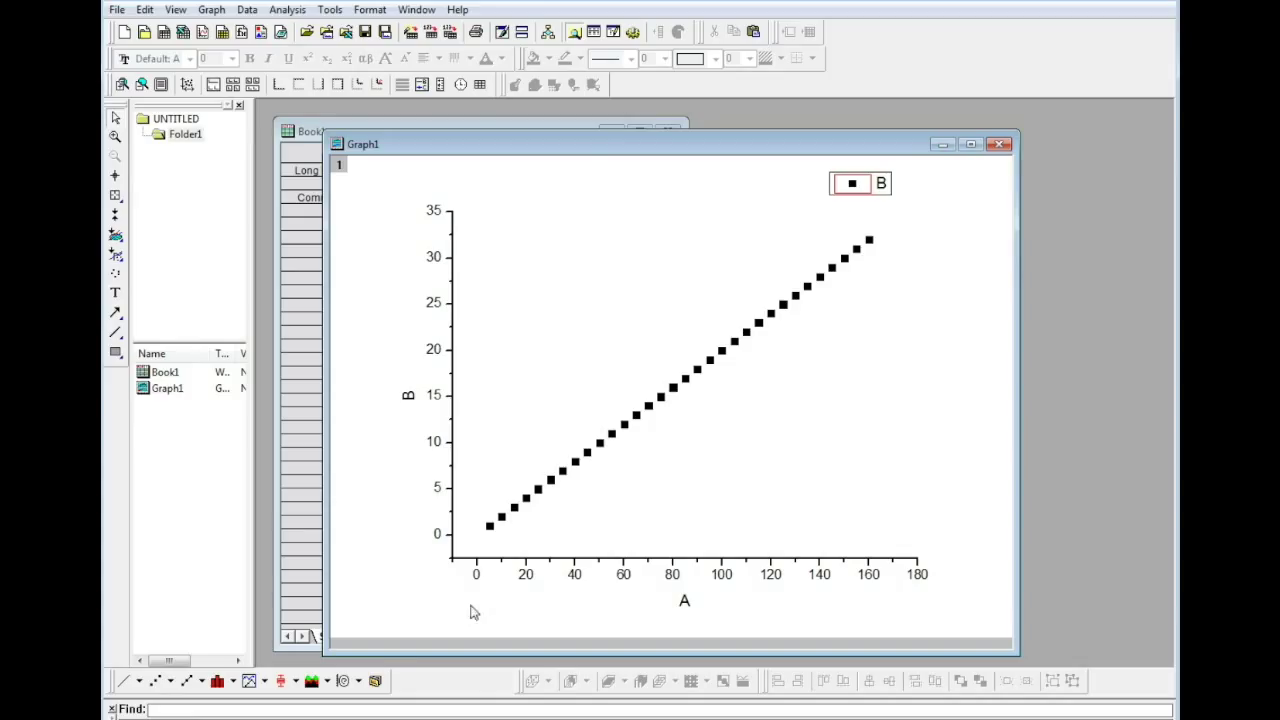
# Step: Change the X axis scale From value from -10 to 0, keeping Linear type
pyautogui.click(622, 578)
pyautogui.doubleClick(622, 580)
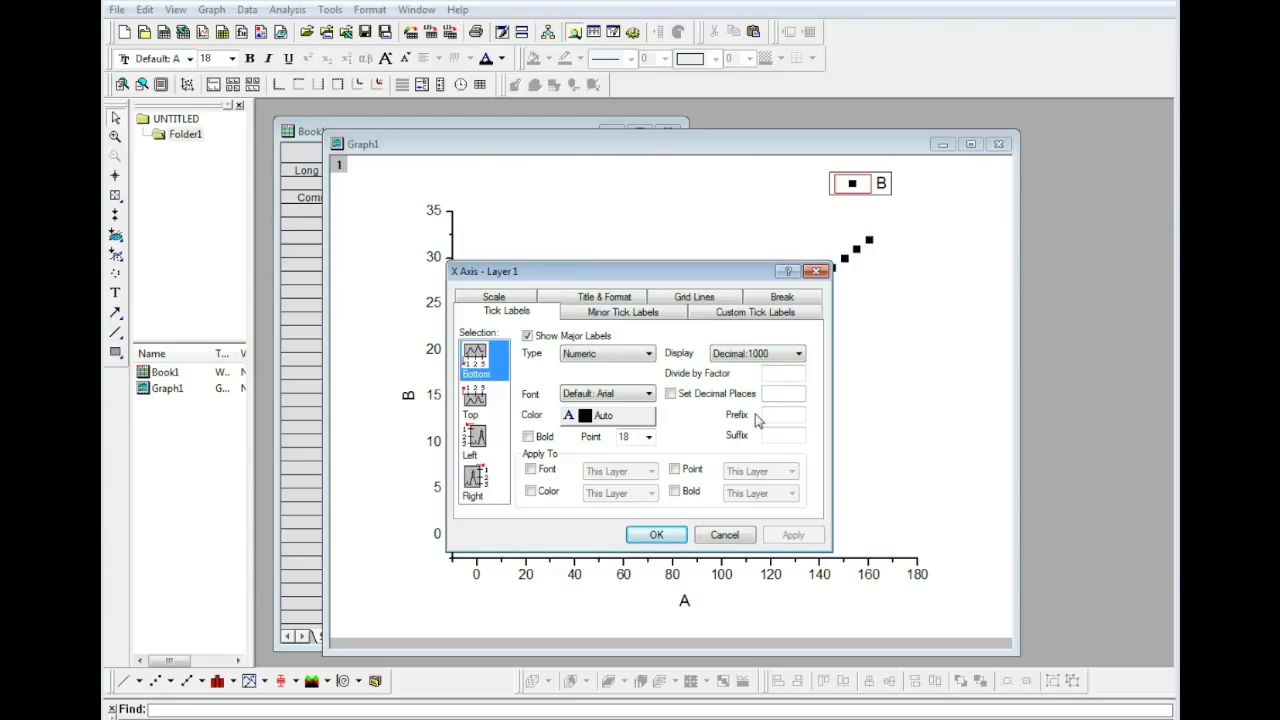
pyautogui.click(496, 299)
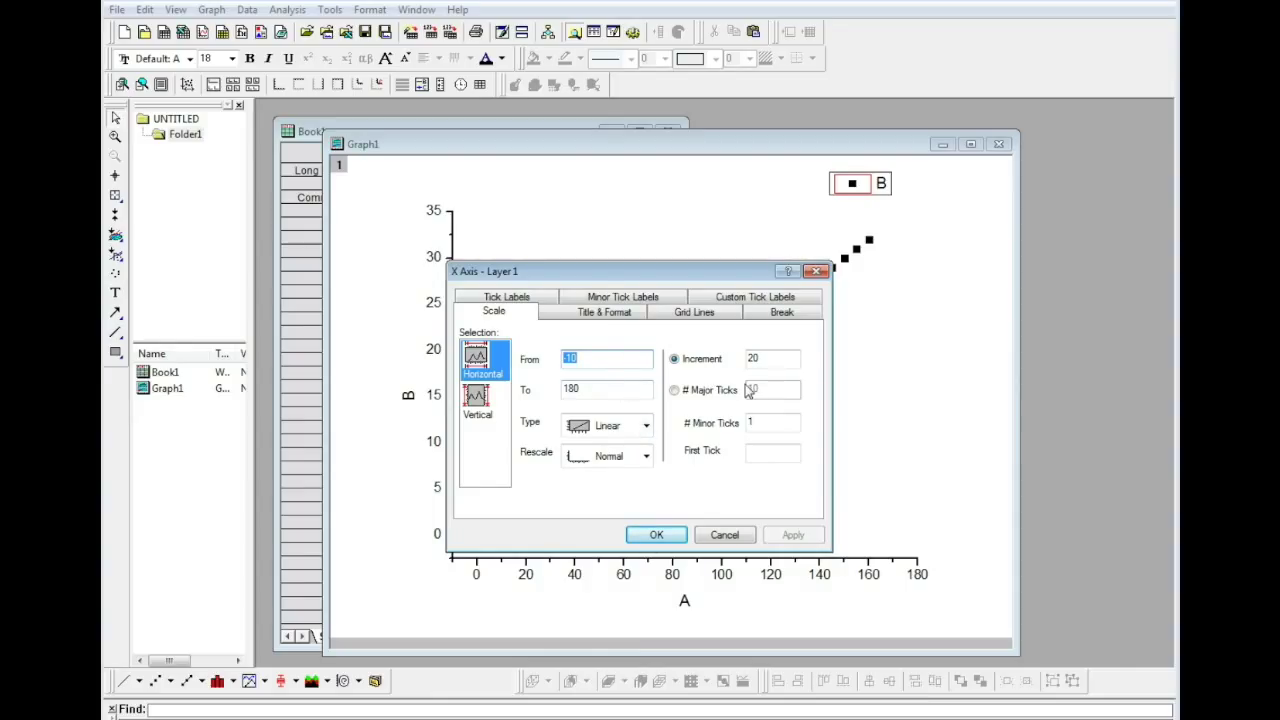
pyautogui.click(646, 425)
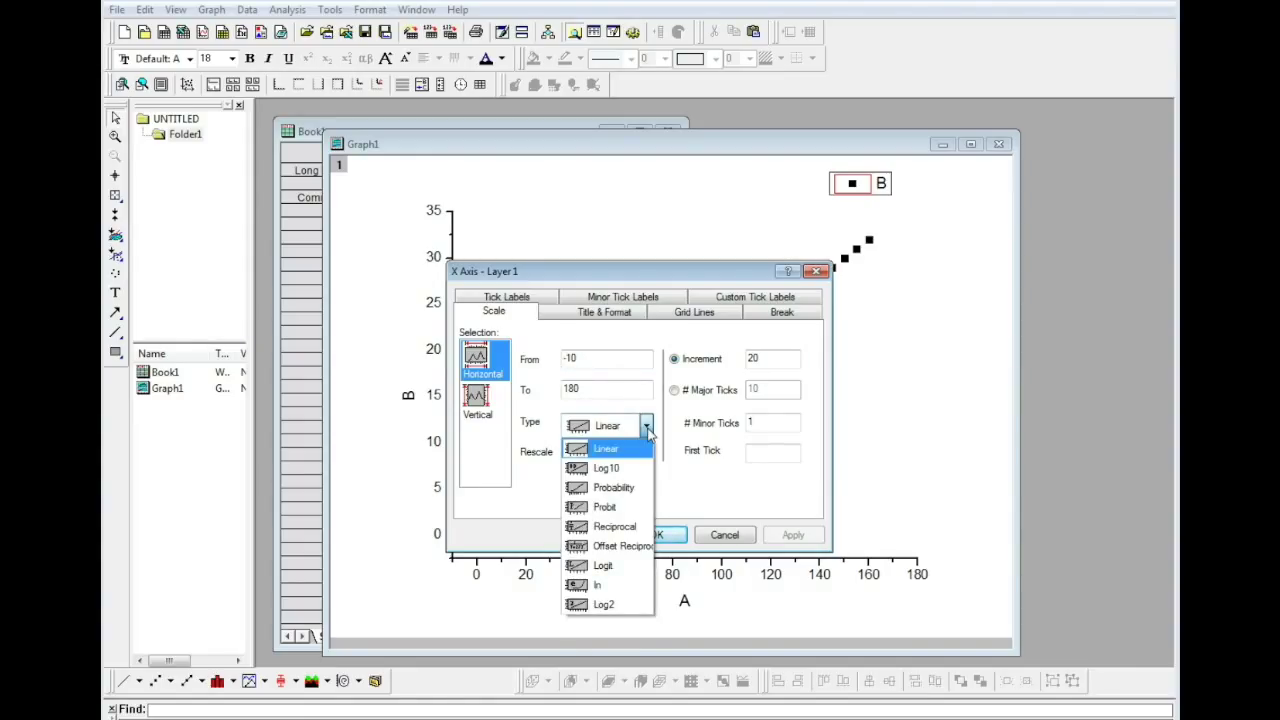
pyautogui.click(647, 427)
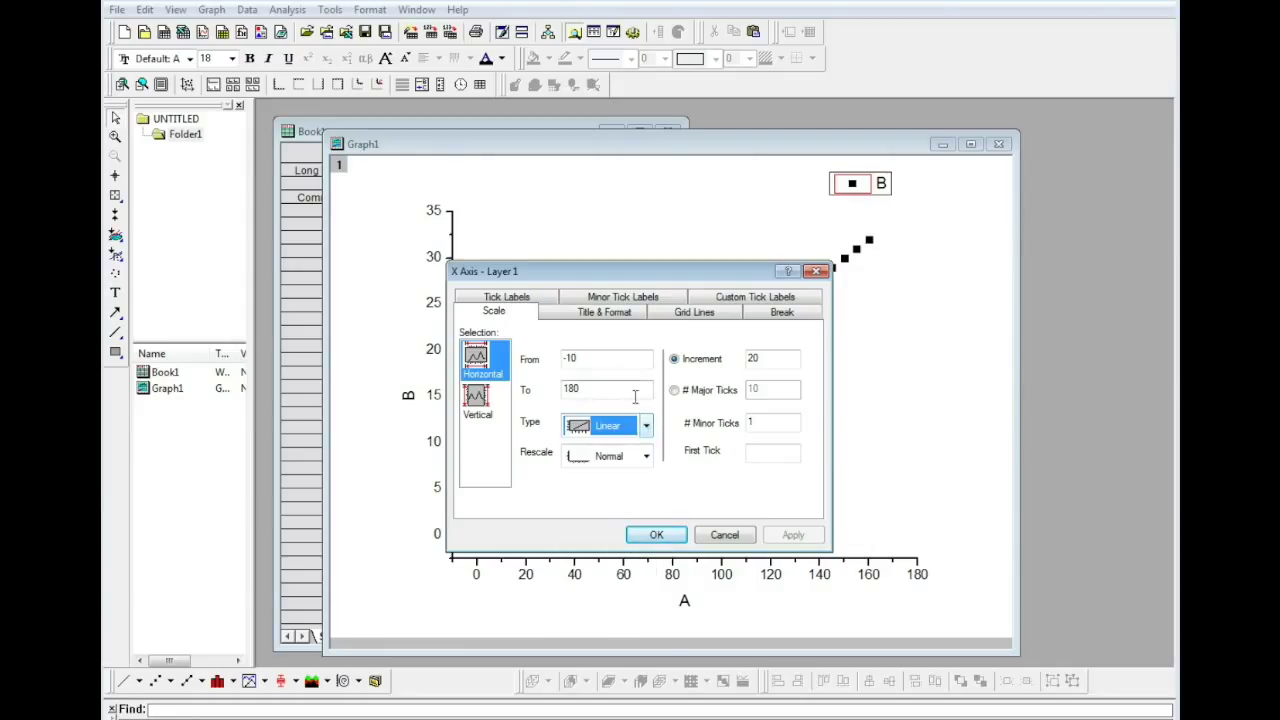
pyautogui.click(634, 396)
pyautogui.moveTo(644, 358); pyautogui.dragTo(564, 358)
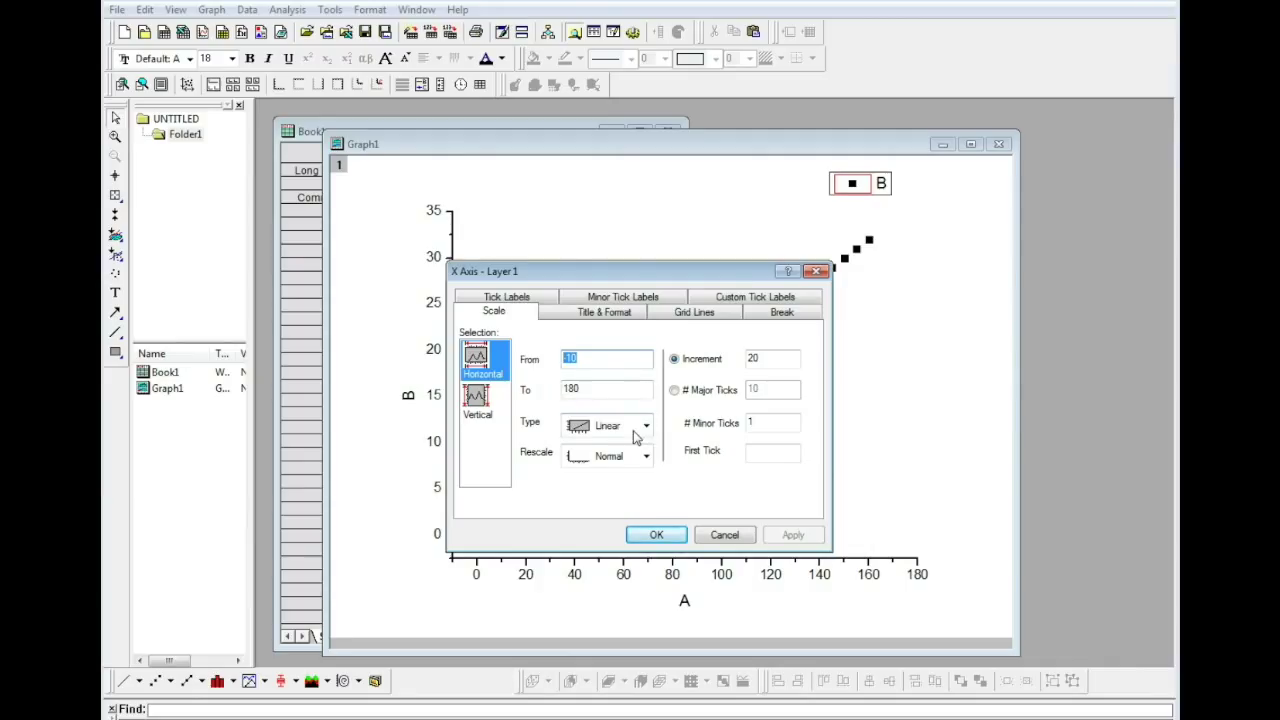
pyautogui.write('0')
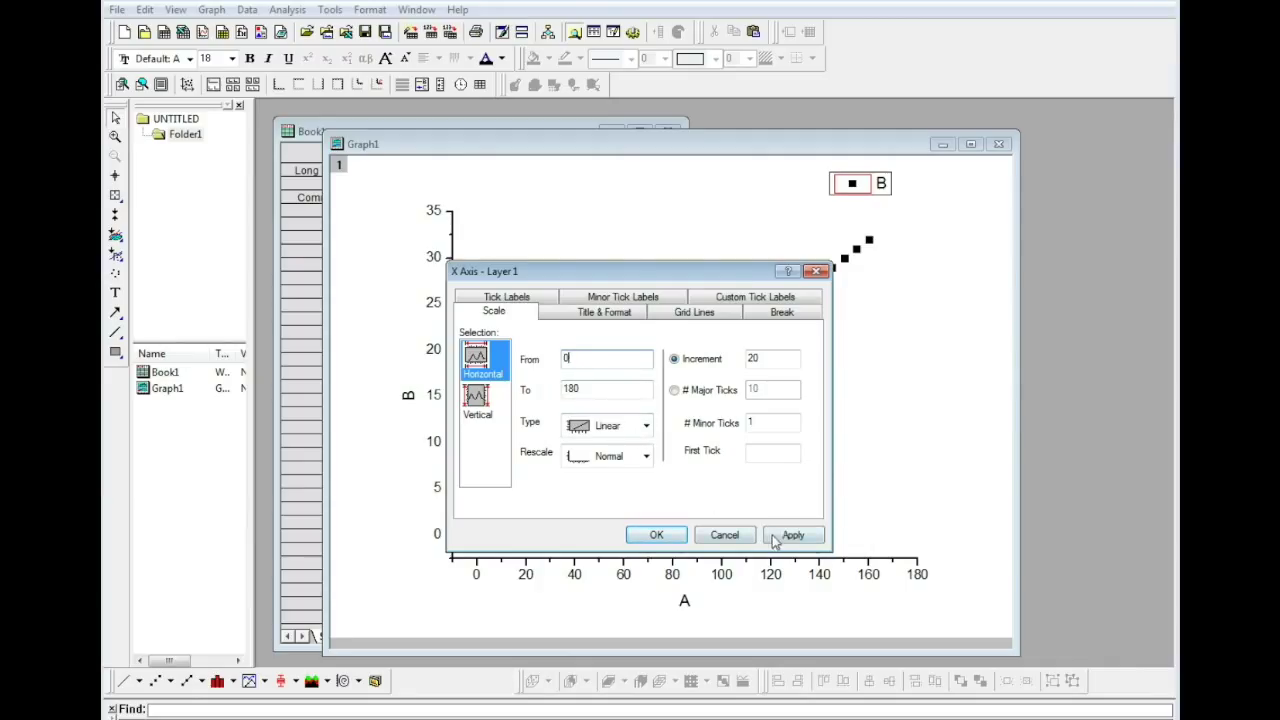
pyautogui.click(785, 535)
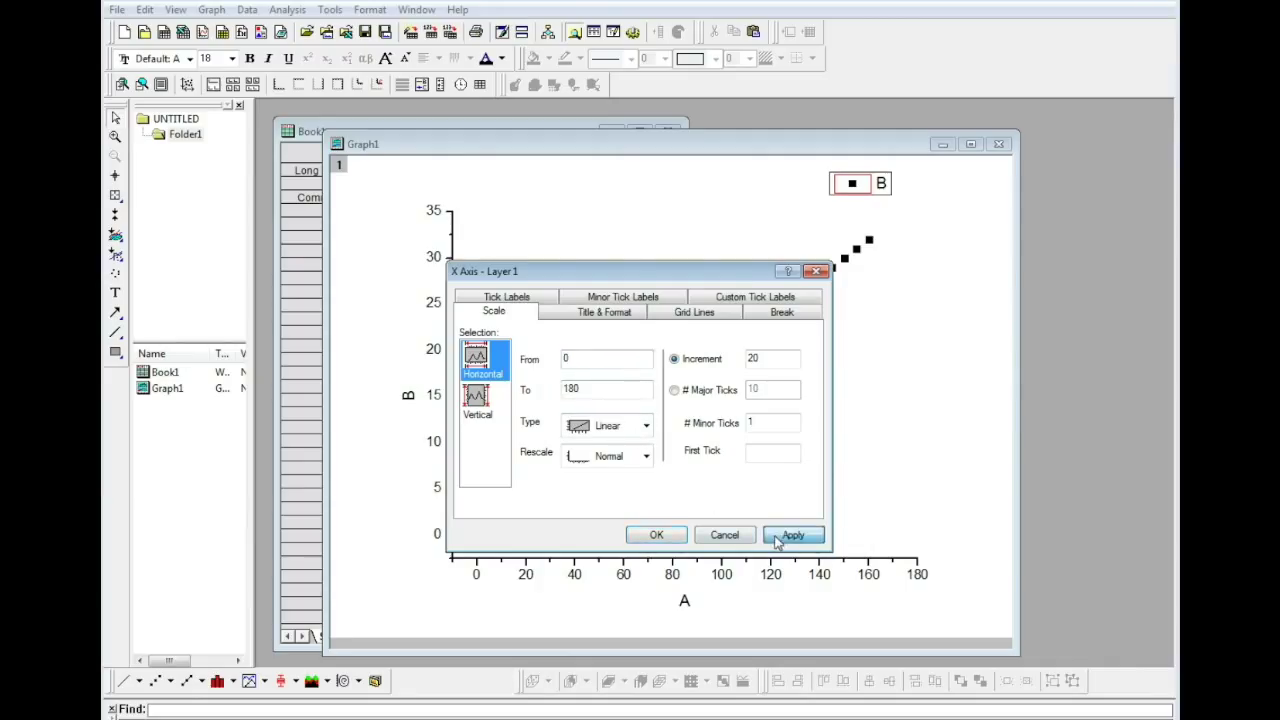
pyautogui.click(658, 535)
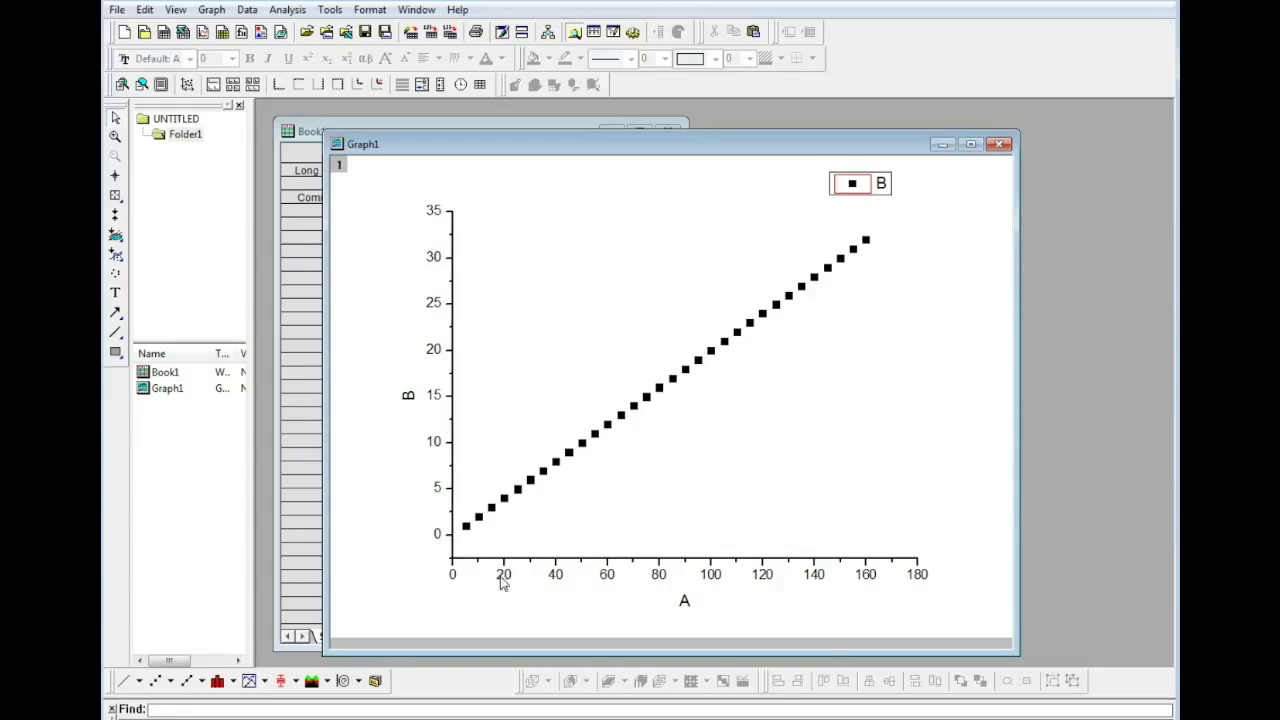
# Step: Change the Y axis scale From value from -2.5 to 0, so it spans 0–35
pyautogui.click(435, 535)
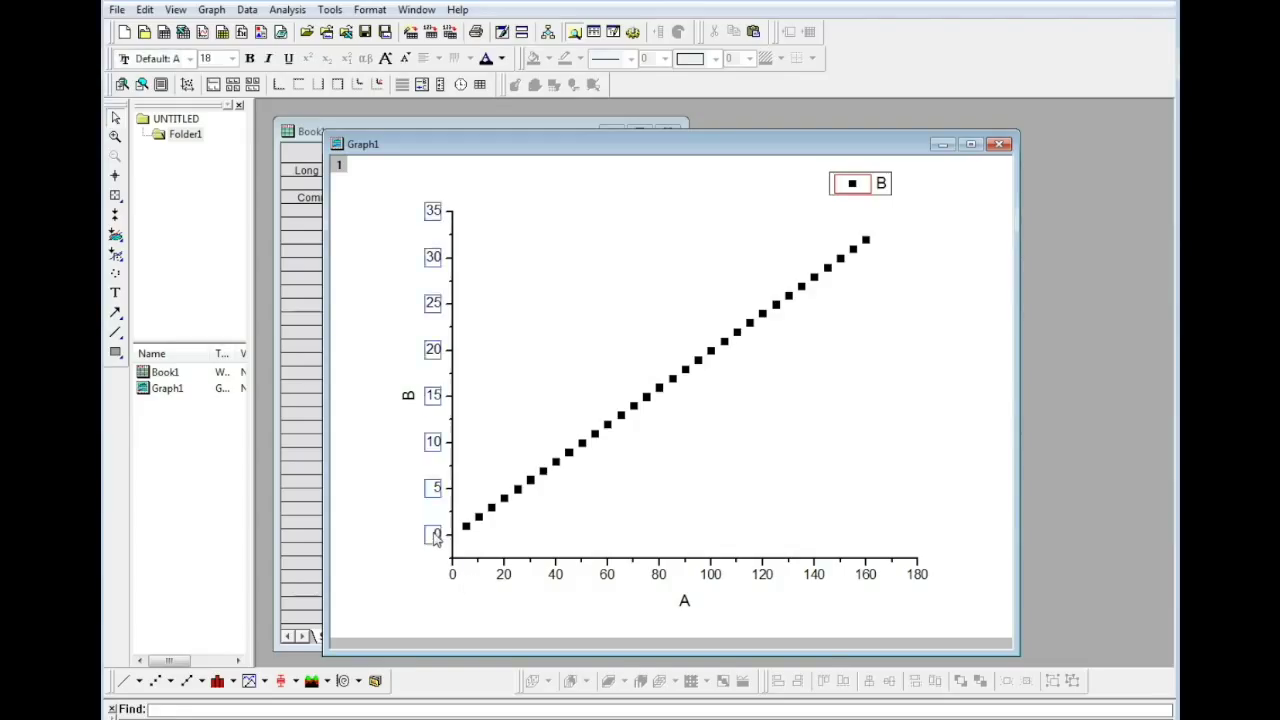
pyautogui.doubleClick(435, 535)
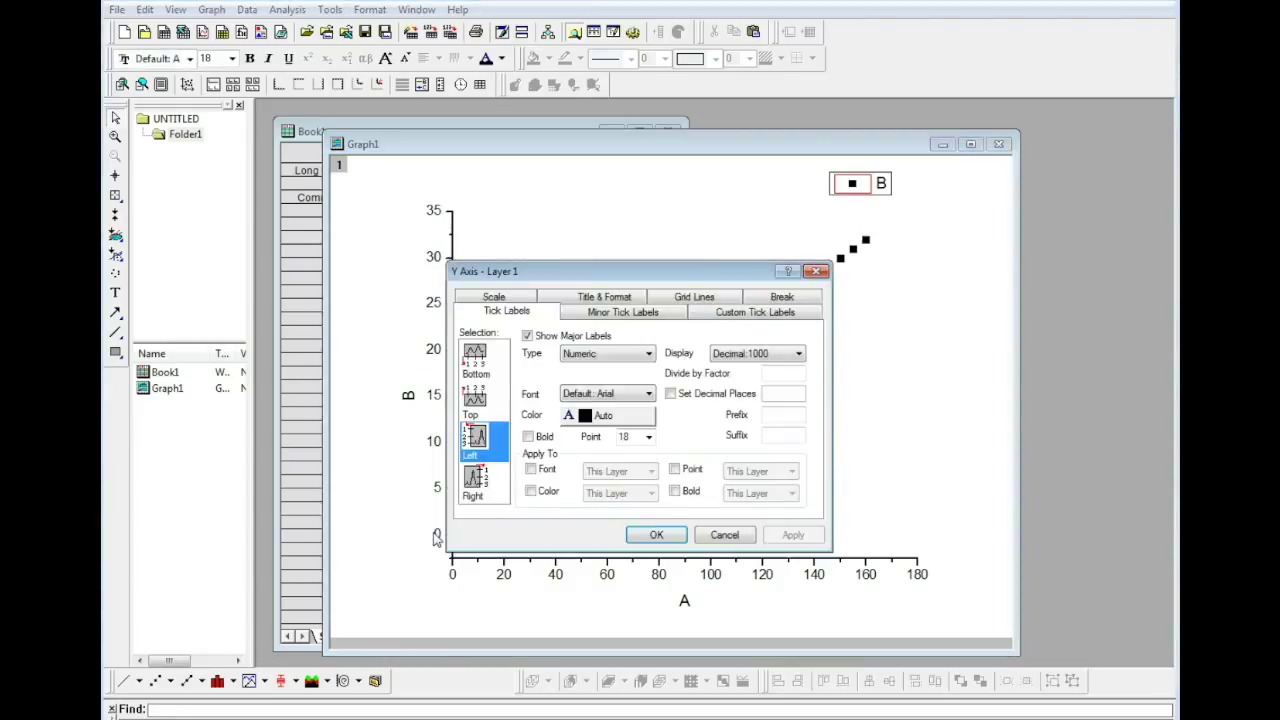
pyautogui.click(493, 297)
pyautogui.moveTo(630, 360); pyautogui.dragTo(504, 358)
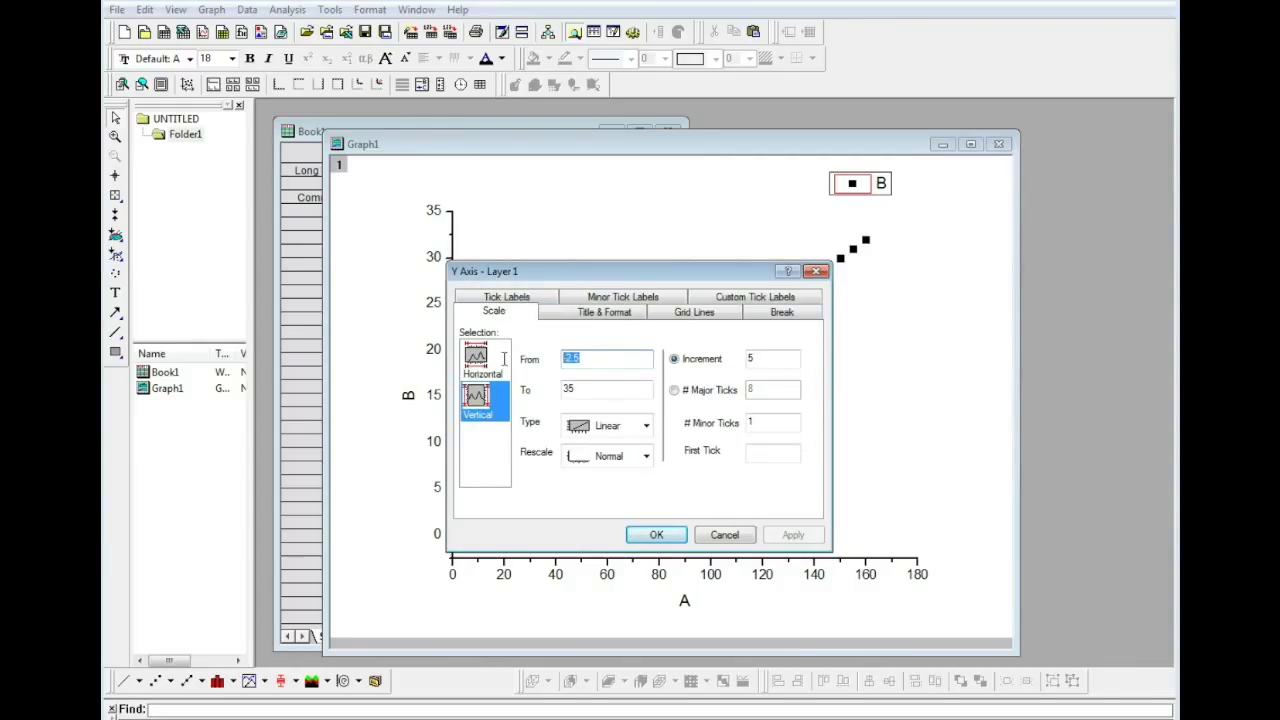
pyautogui.write('0')
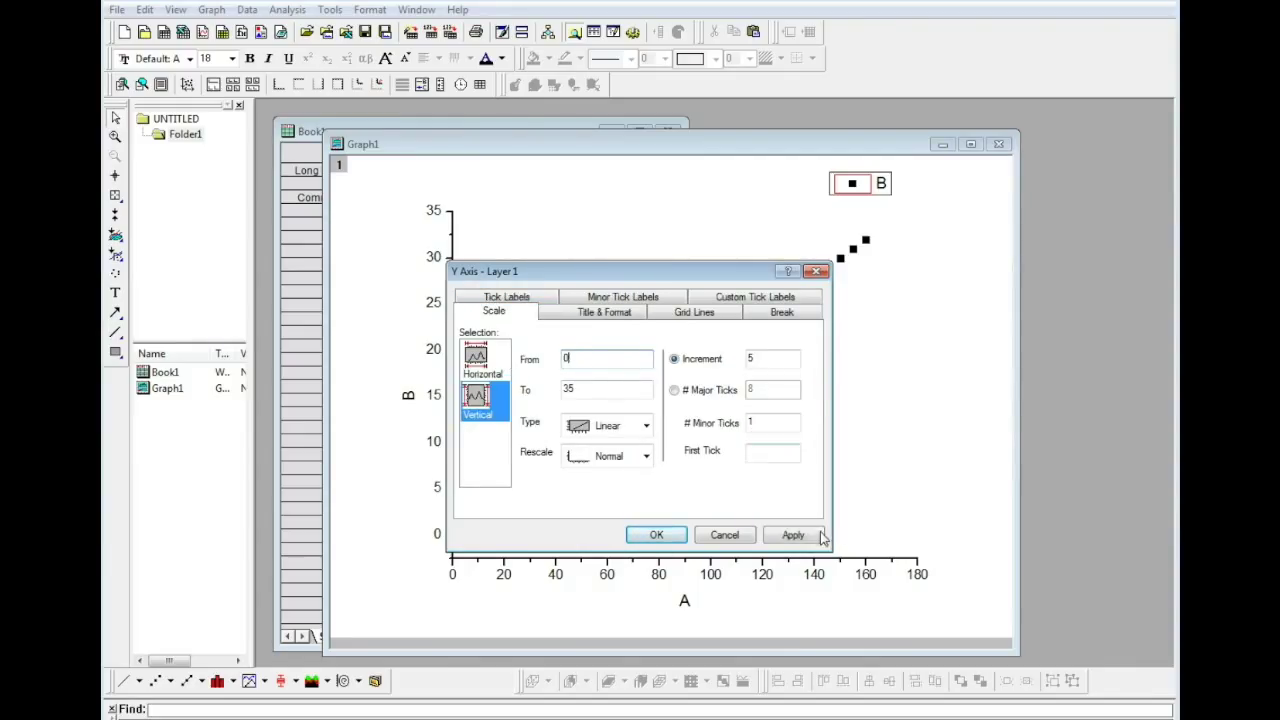
pyautogui.click(793, 535)
pyautogui.click(666, 538)
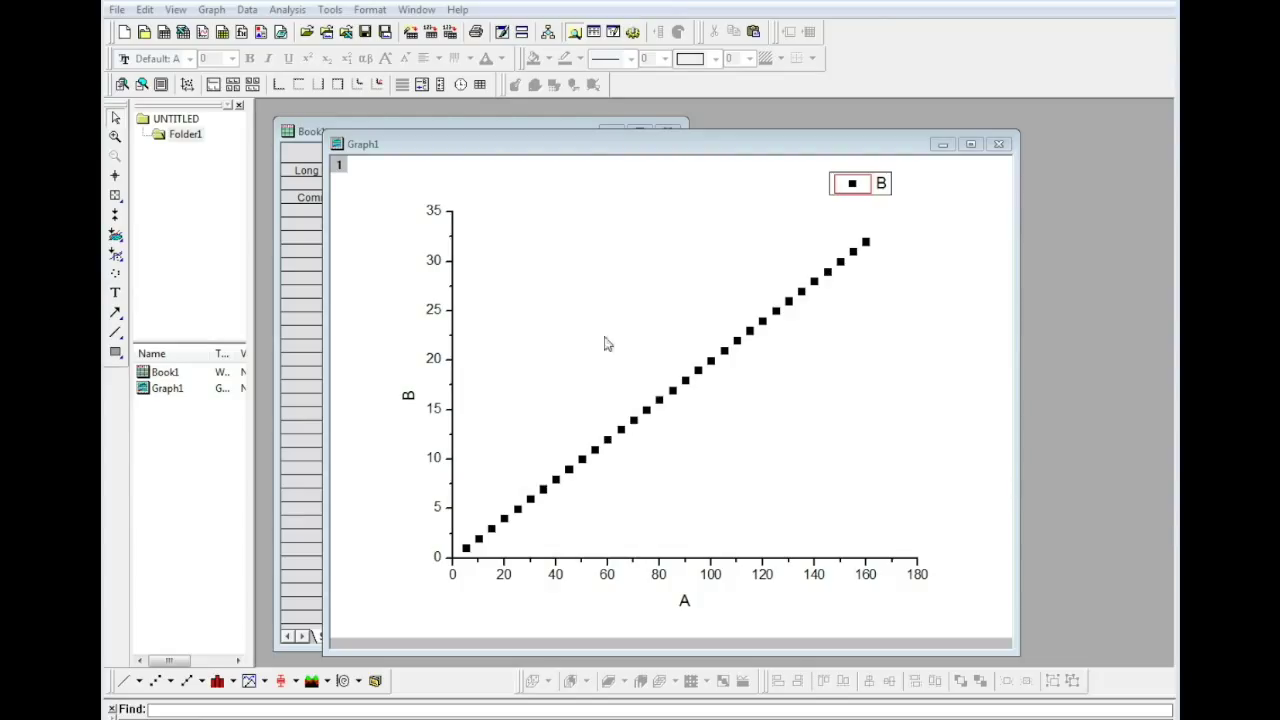
# Step: Open Plot Details for the scatter and uncheck Show Construction on the Symbol tab
pyautogui.click(660, 408)
pyautogui.doubleClick(660, 408)
pyautogui.moveTo(540, 285); pyautogui.dragTo(658, 194)
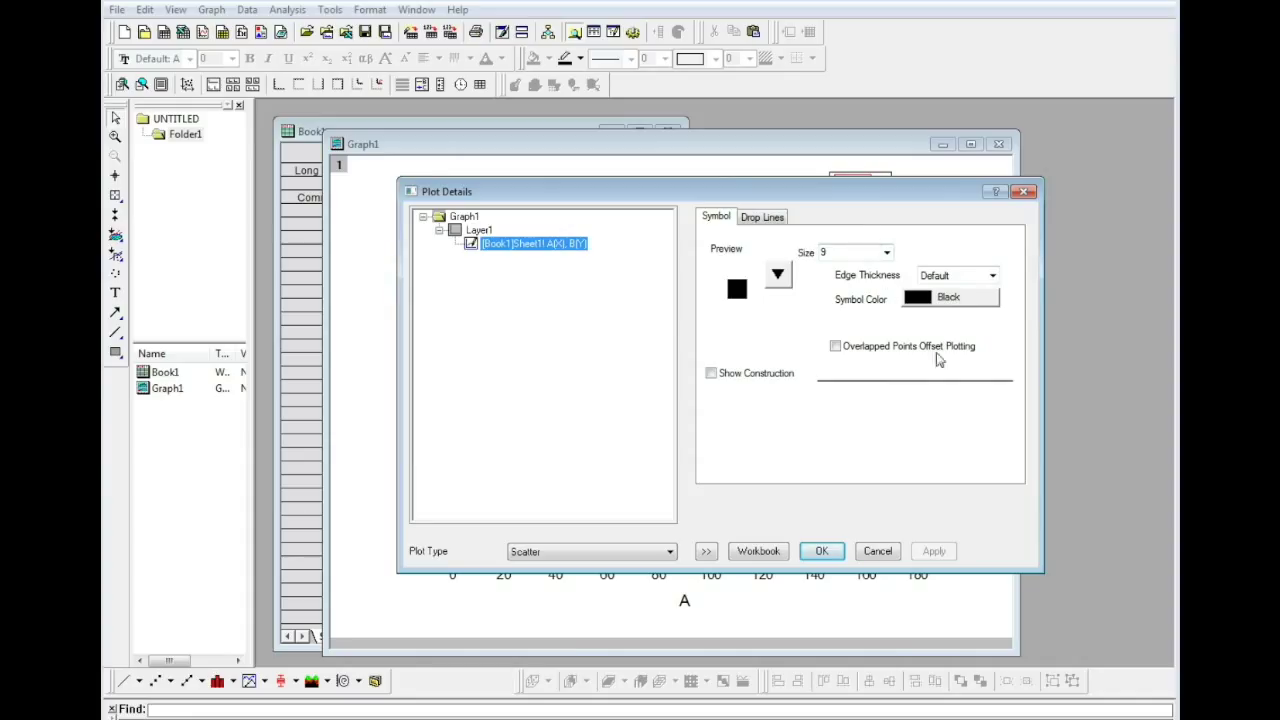
pyautogui.click(777, 278)
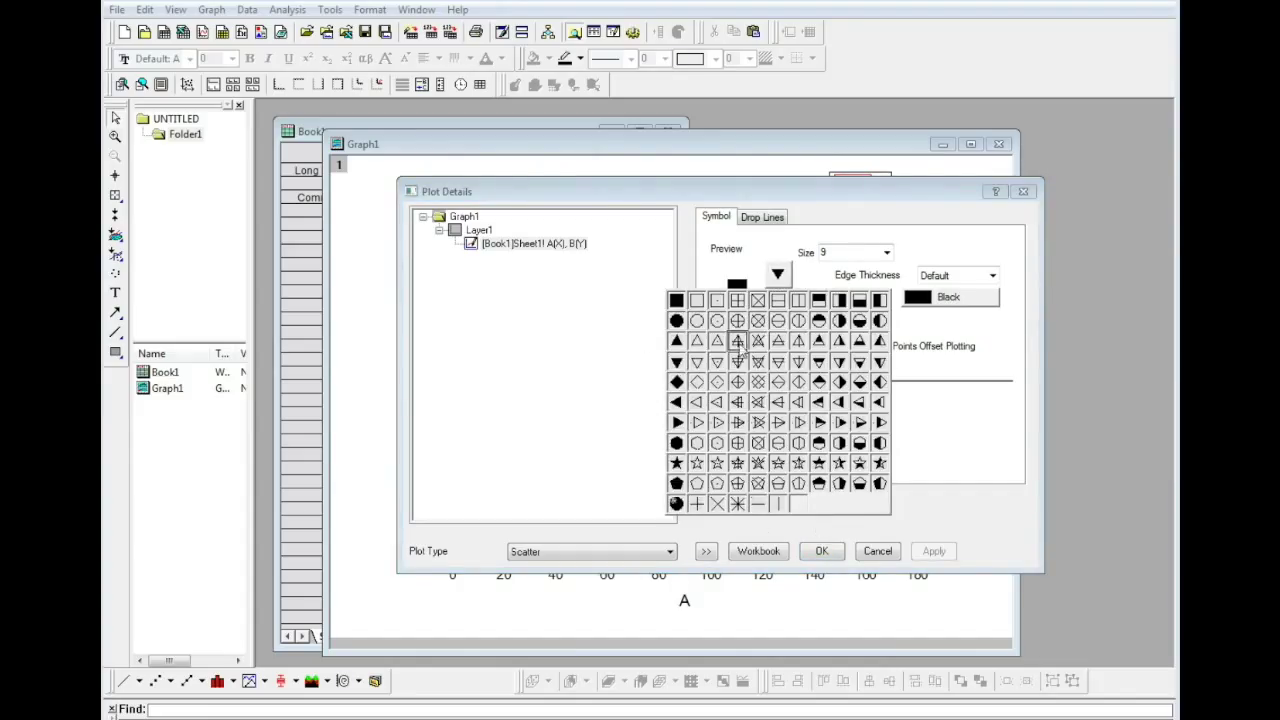
pyautogui.click(795, 276)
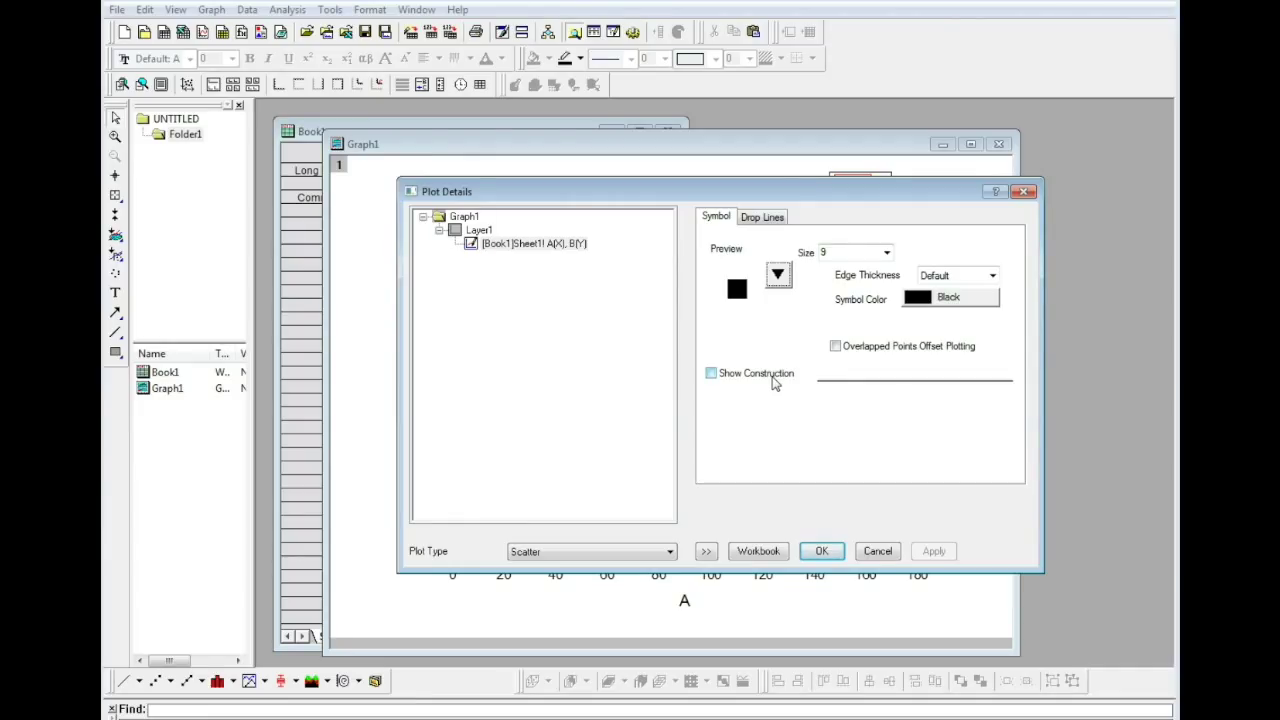
pyautogui.click(782, 280)
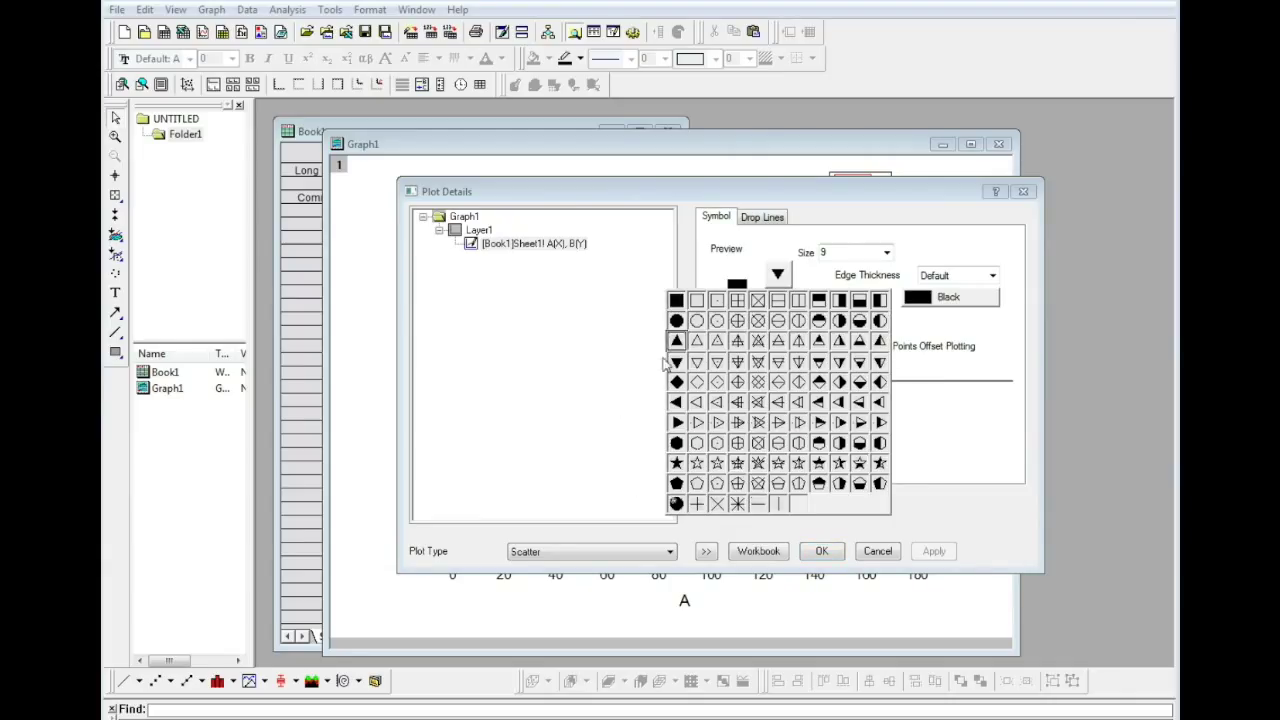
pyautogui.click(786, 285)
pyautogui.click(727, 378)
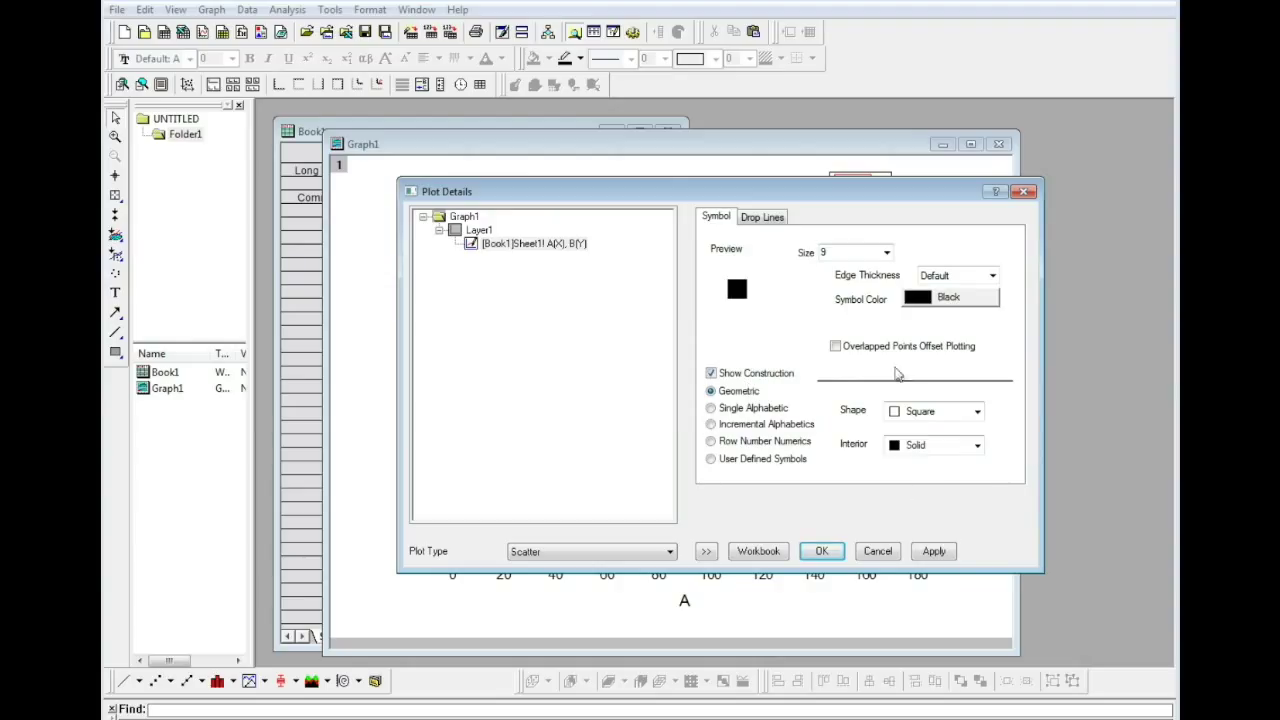
pyautogui.click(766, 379)
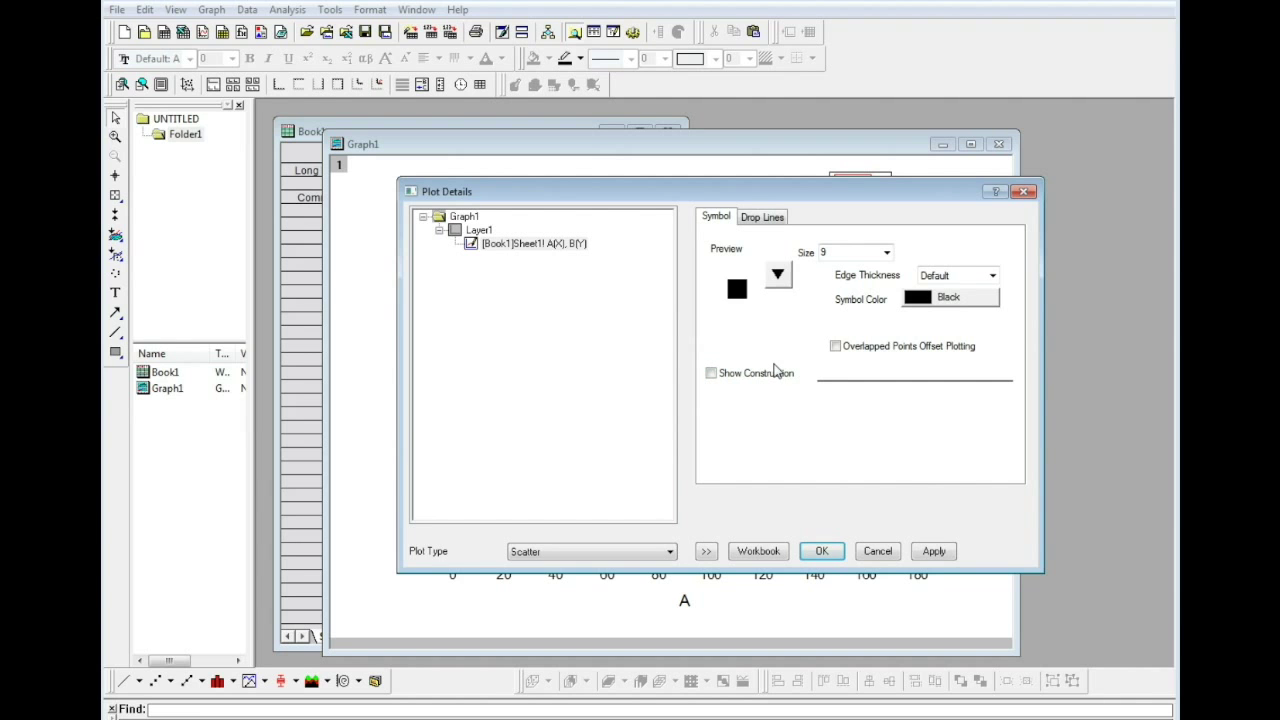
pyautogui.moveTo(736, 191); pyautogui.dragTo(727, 270)
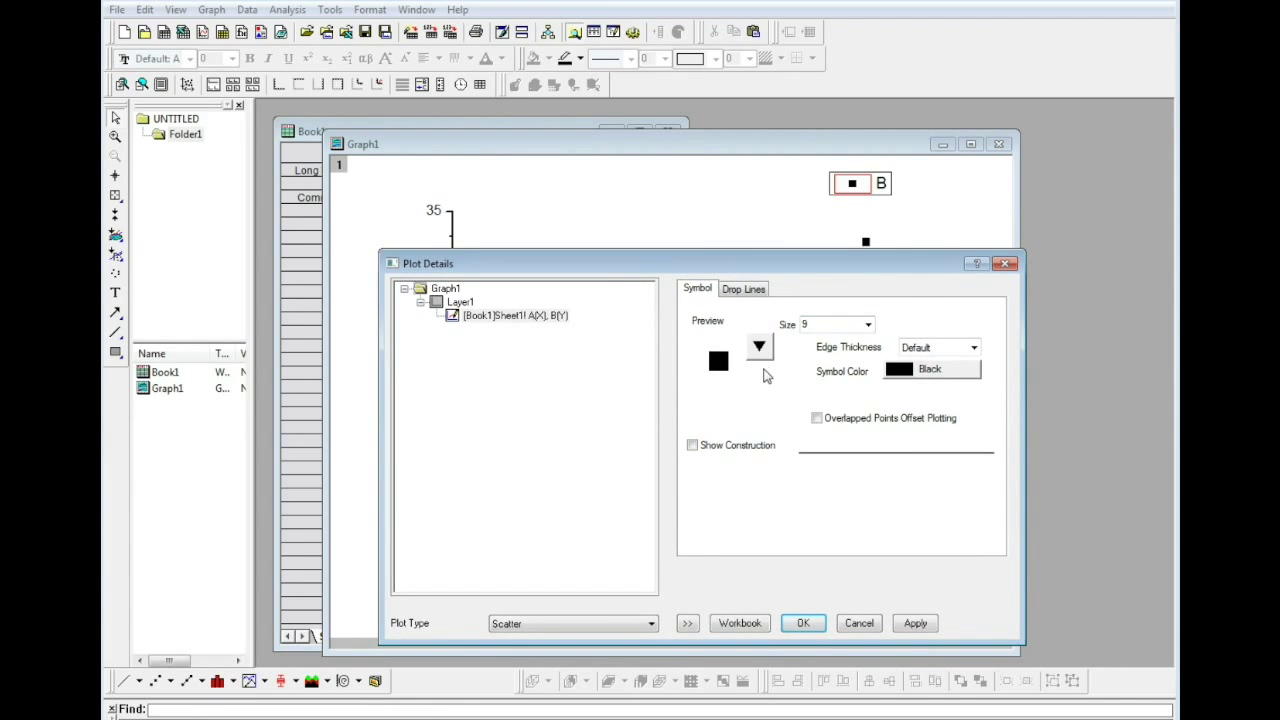
# Step: Change the scatter symbols to red filled triangles of size 15 and apply
pyautogui.click(758, 345)
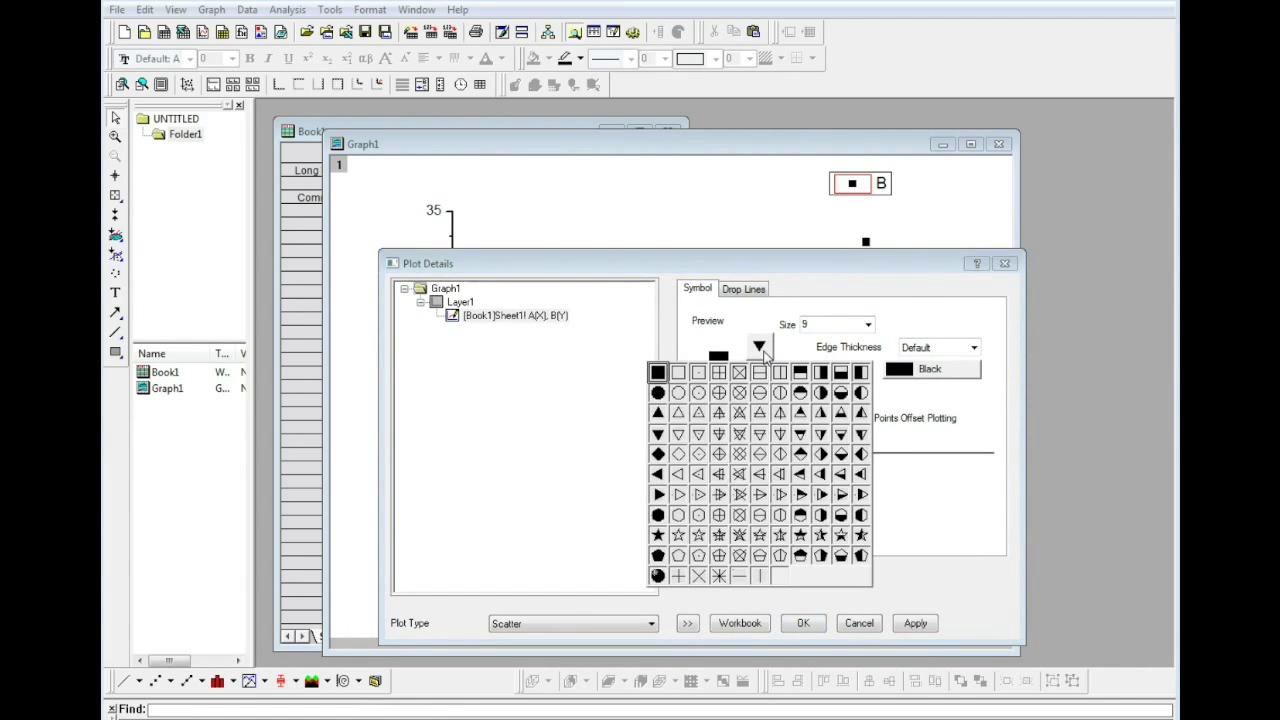
pyautogui.click(661, 432)
pyautogui.click(941, 379)
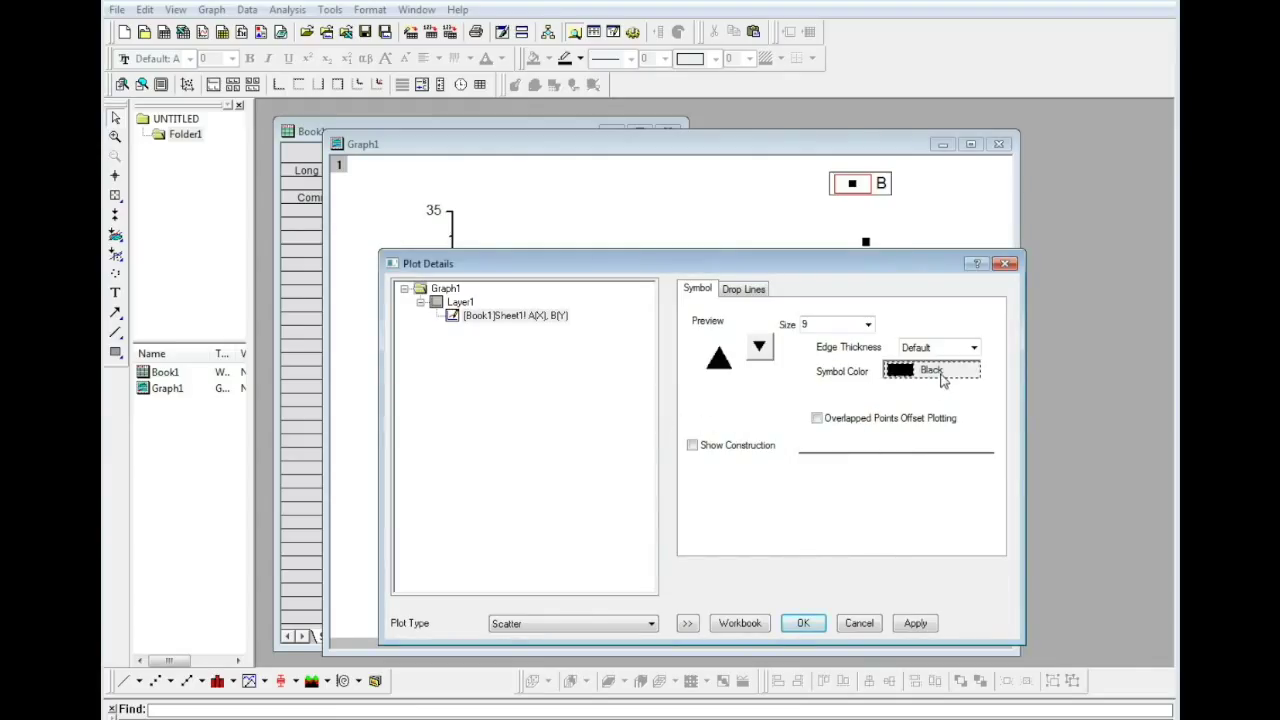
pyautogui.moveTo(955, 402)
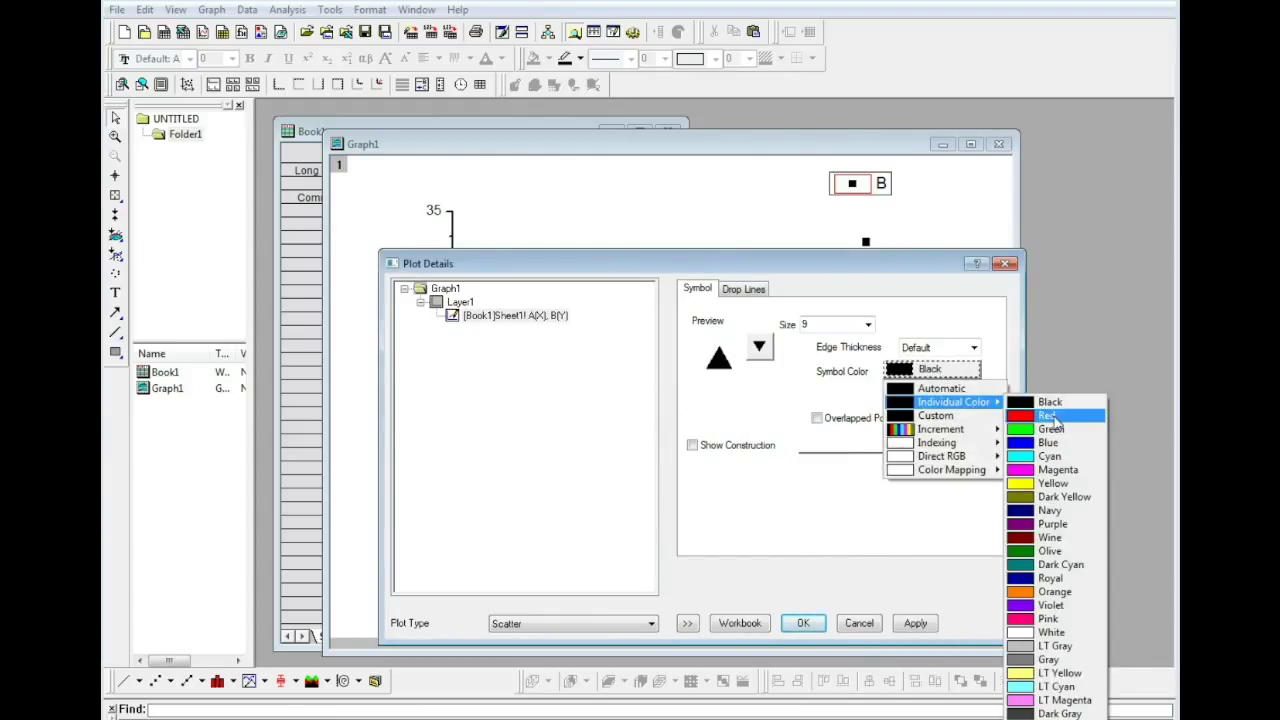
pyautogui.click(1047, 416)
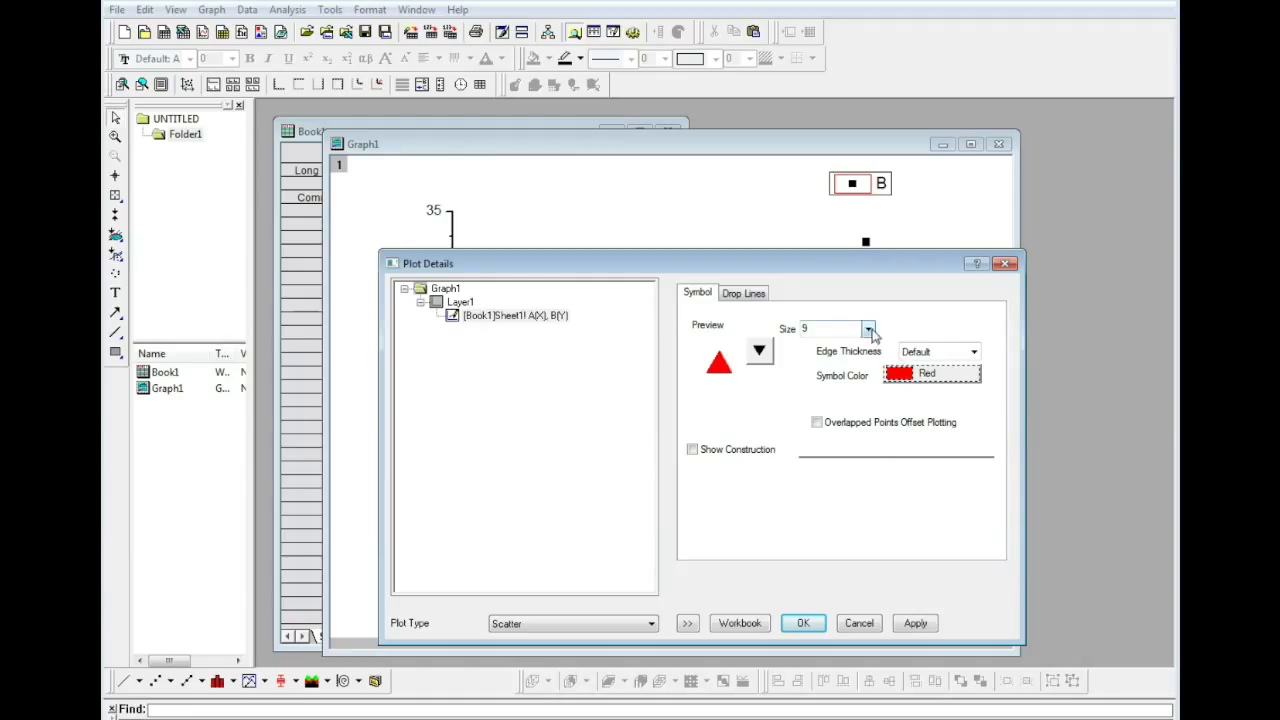
pyautogui.click(867, 327)
pyautogui.click(838, 410)
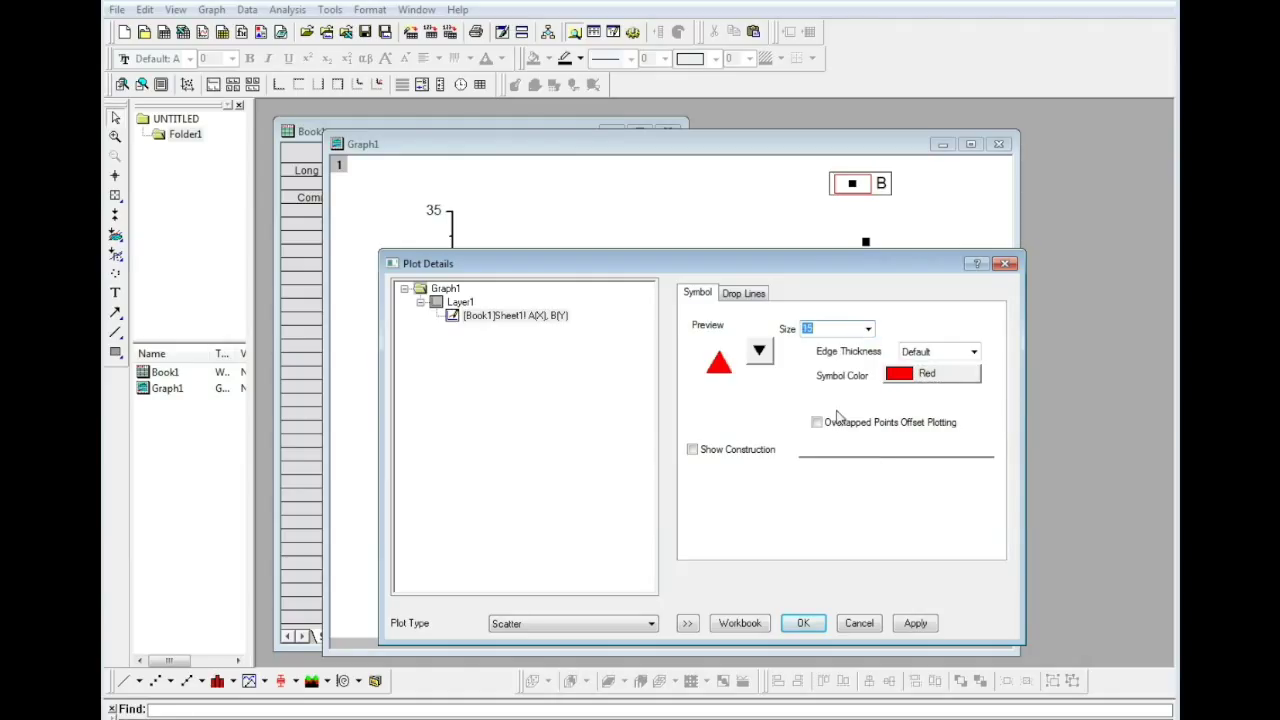
pyautogui.click(908, 625)
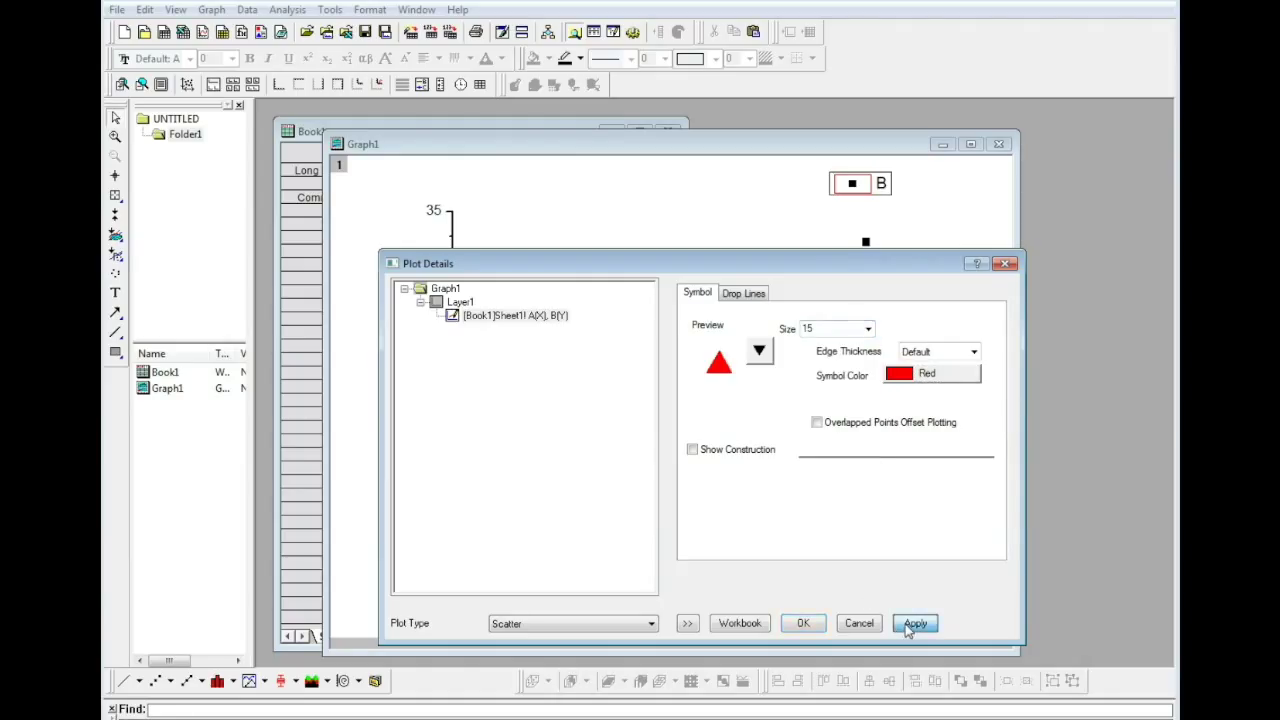
pyautogui.click(806, 624)
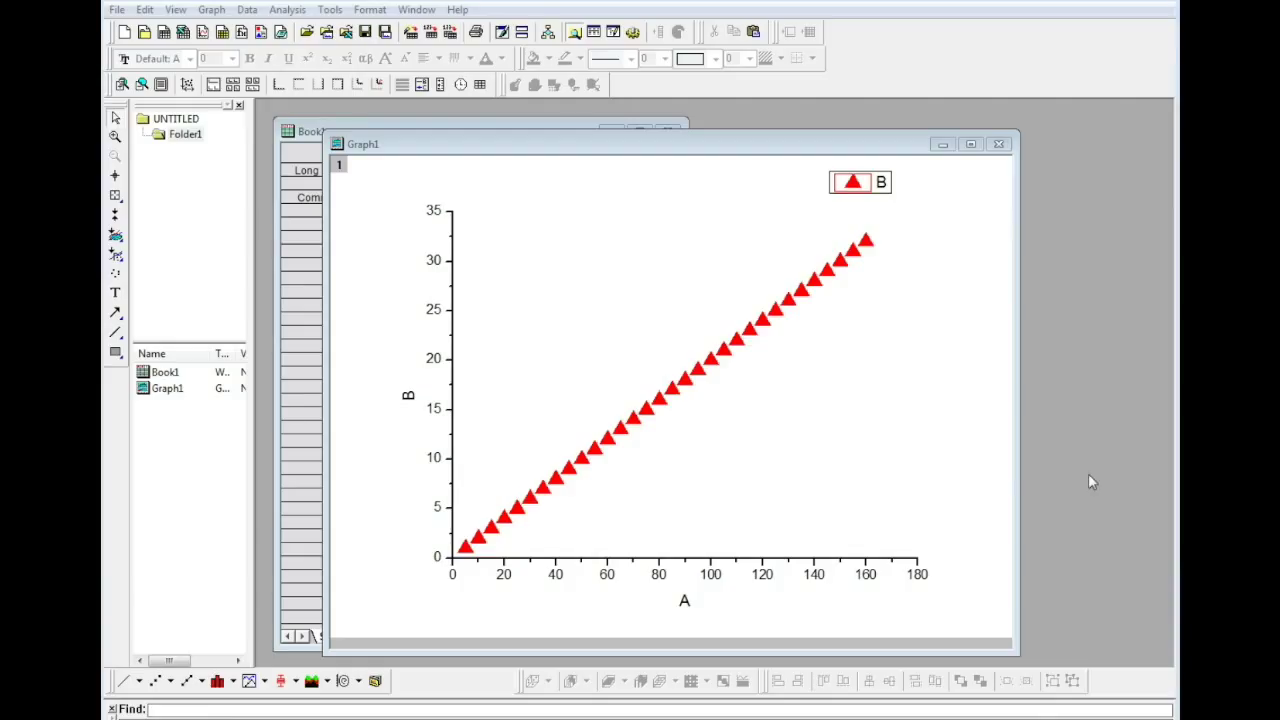
# Step: Run Analysis > Fitting > Fit Linear on the B data with default settings
pyautogui.click(672, 396)
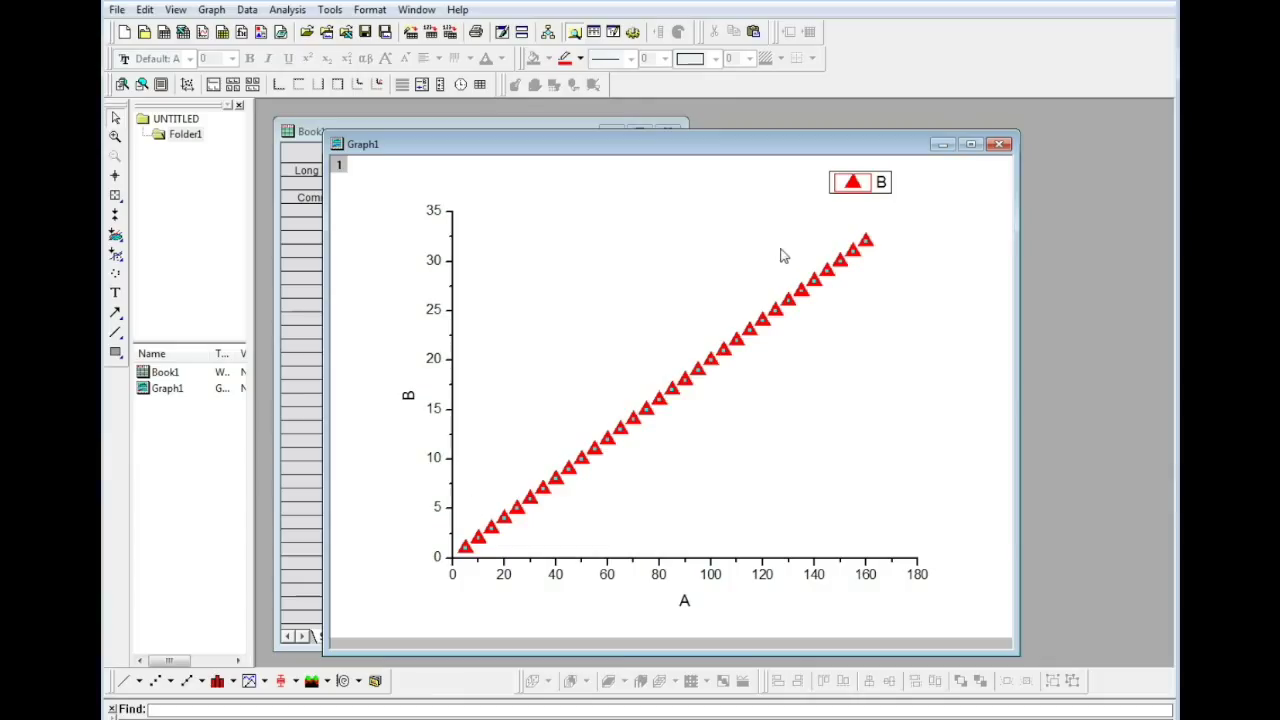
pyautogui.click(285, 14)
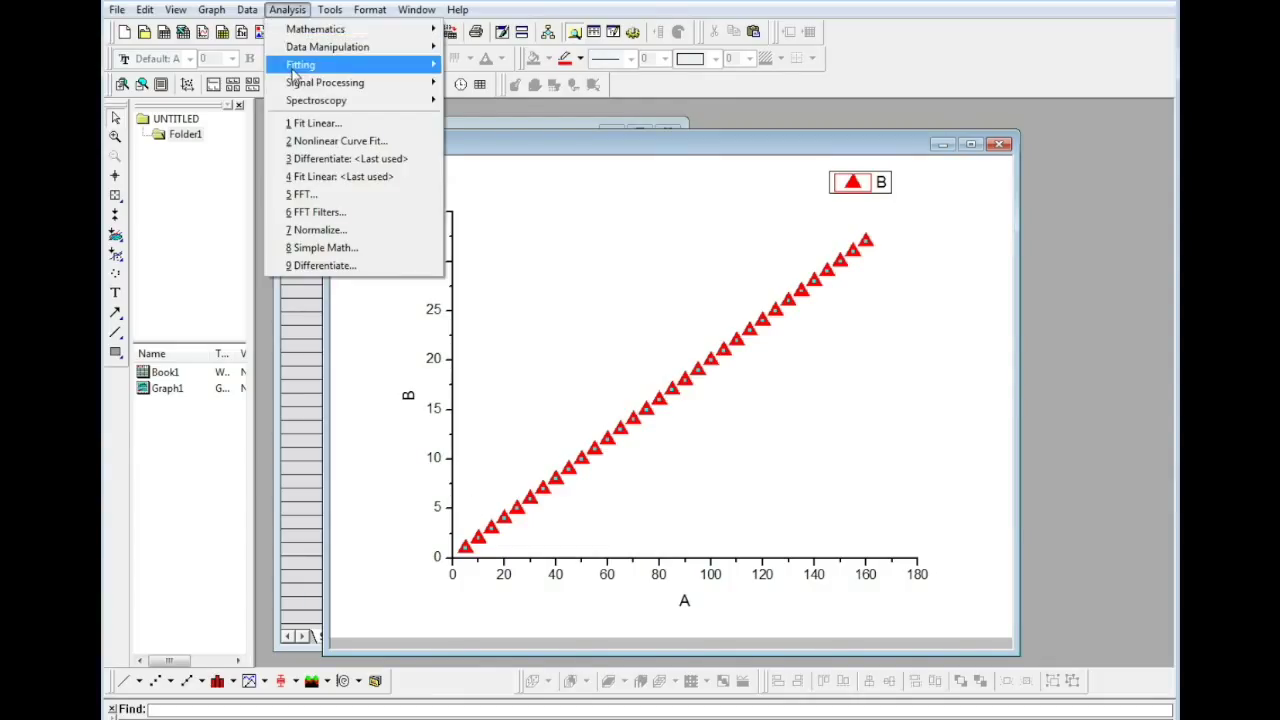
pyautogui.moveTo(292, 72)
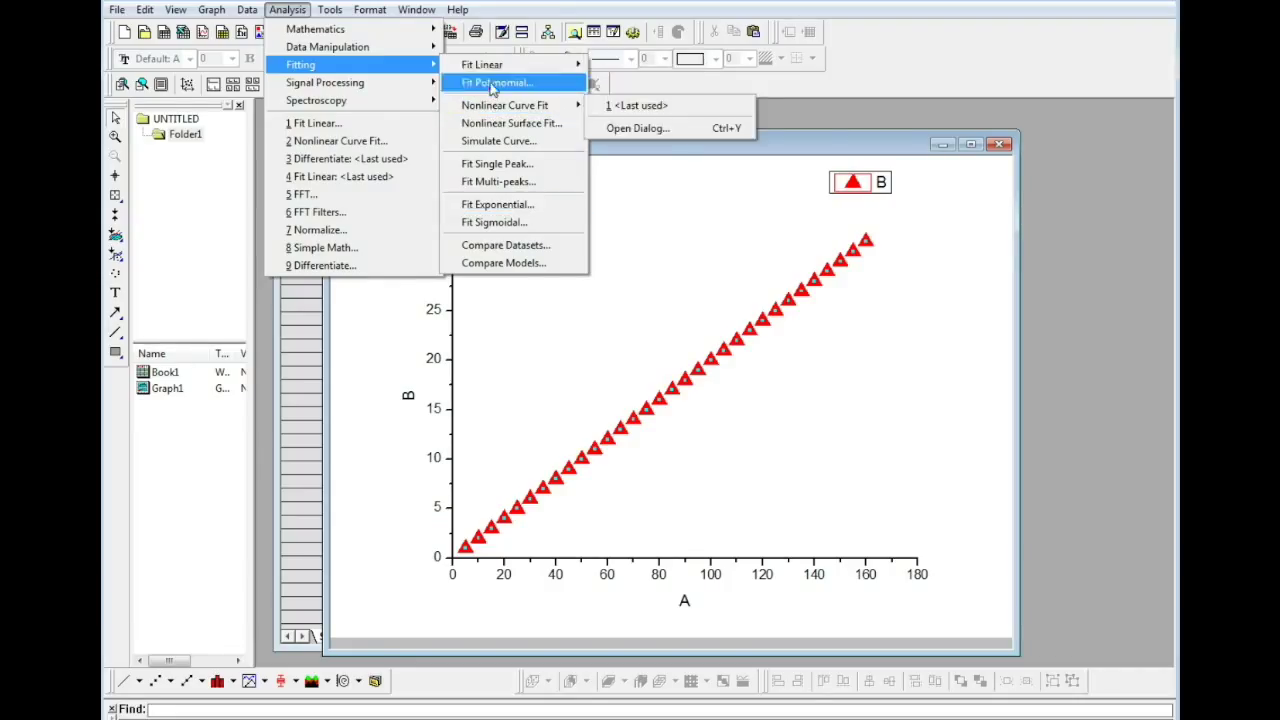
pyautogui.moveTo(488, 68)
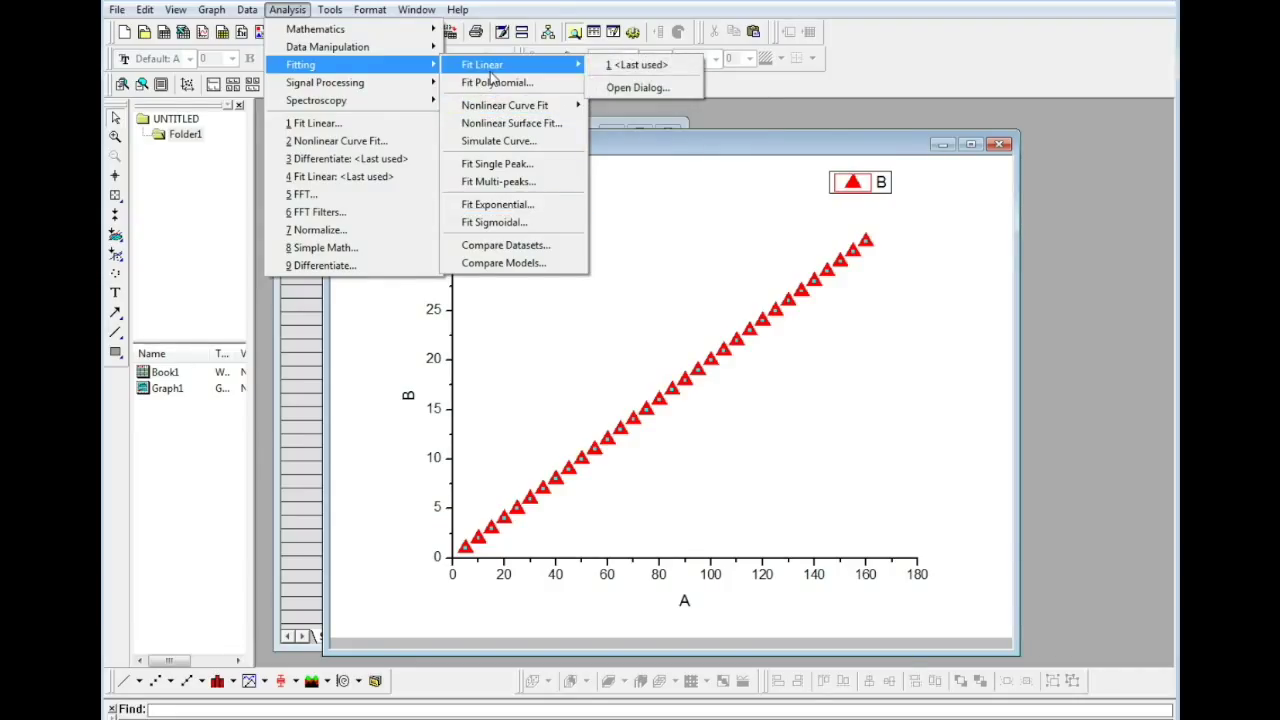
pyautogui.click(629, 89)
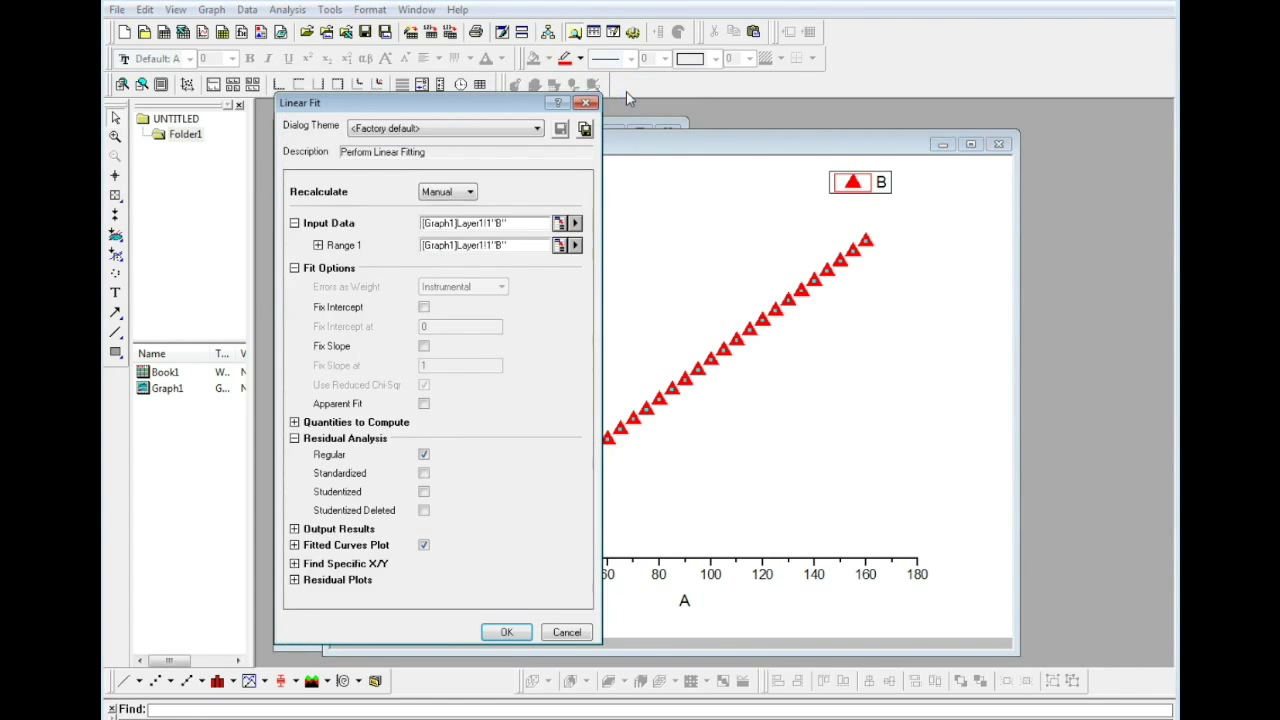
pyautogui.moveTo(498, 110); pyautogui.dragTo(579, 86)
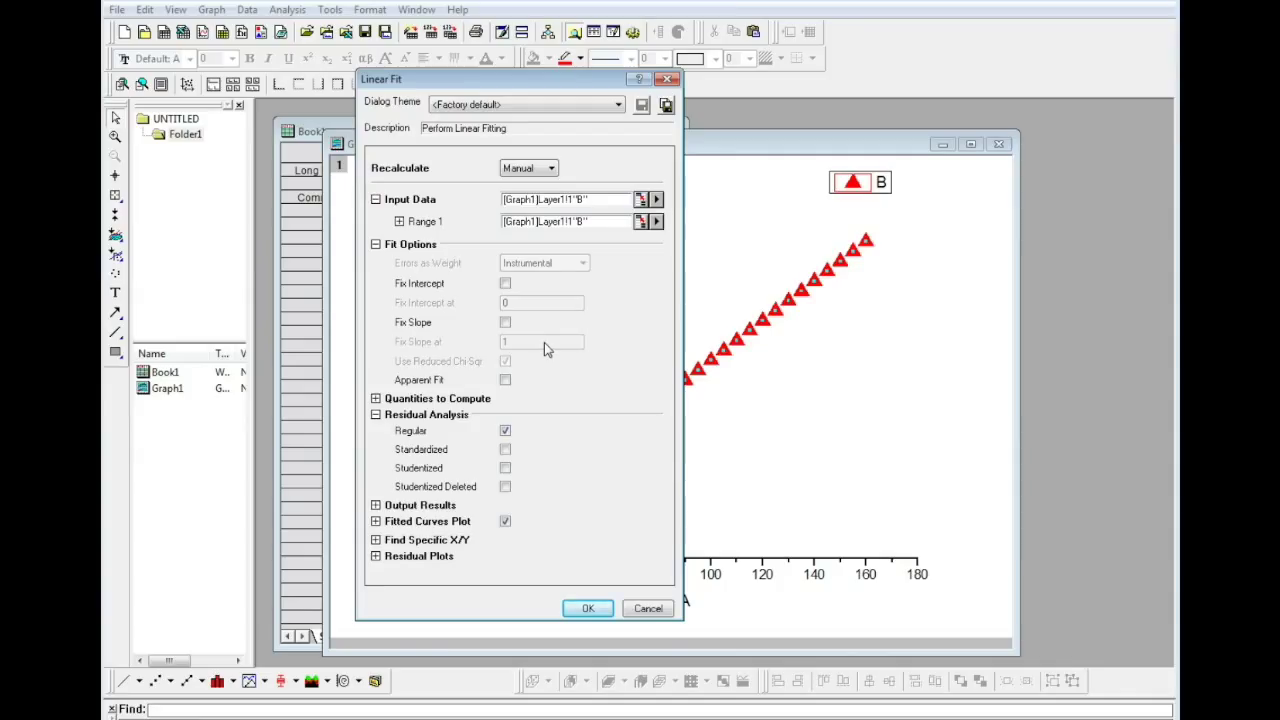
pyautogui.click(596, 610)
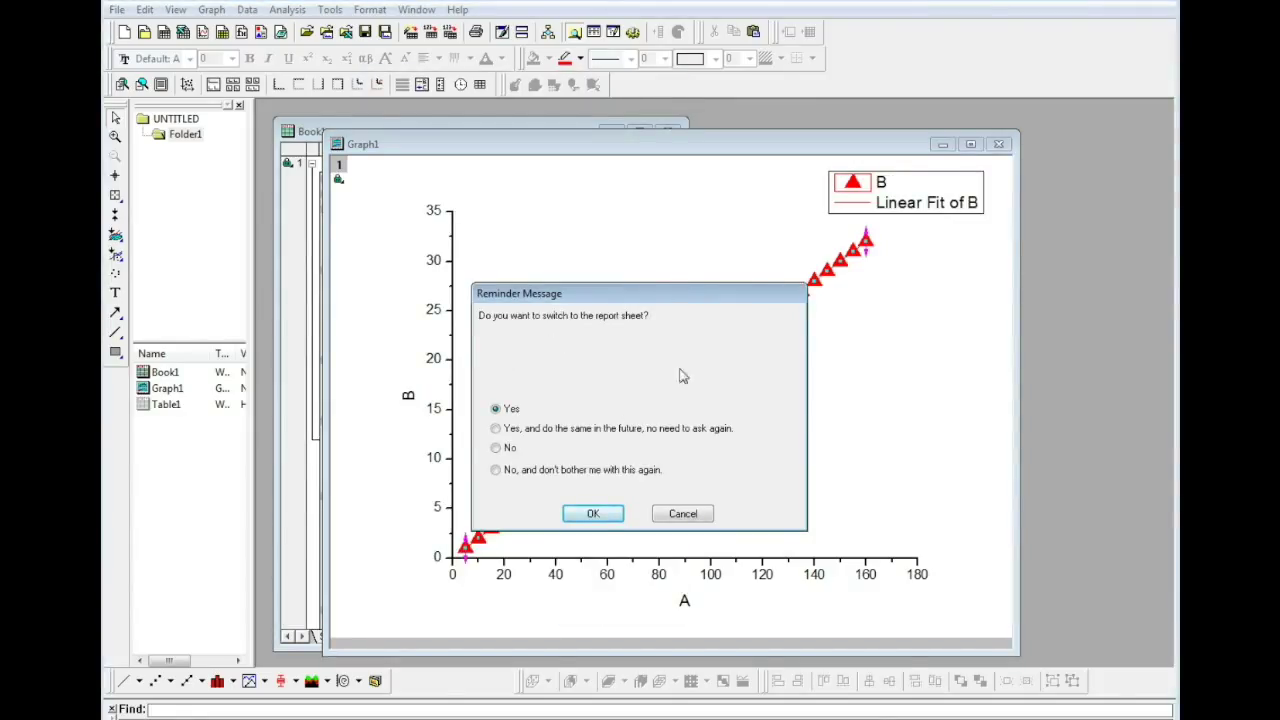
# Step: Show the FitLinear1 report (intercept 0, slope 0.2) and move Book1 to reveal the graph
pyautogui.click(596, 515)
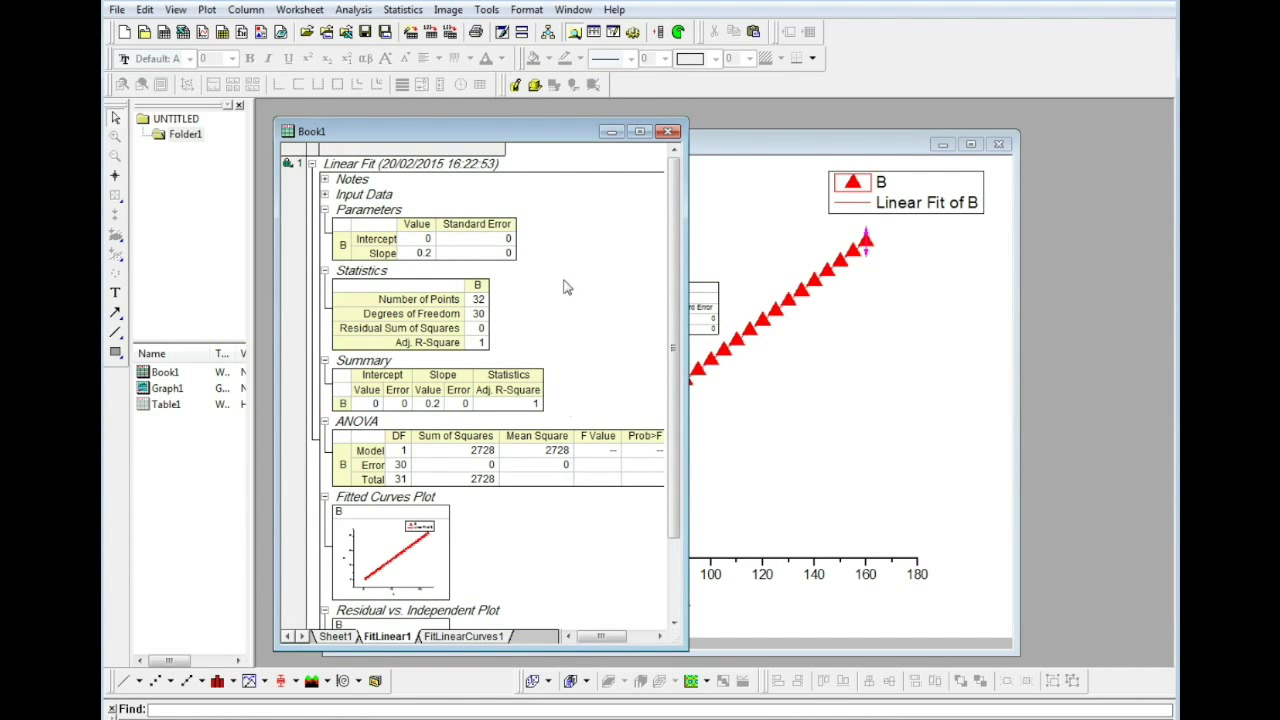
pyautogui.moveTo(549, 134); pyautogui.dragTo(898, 494)
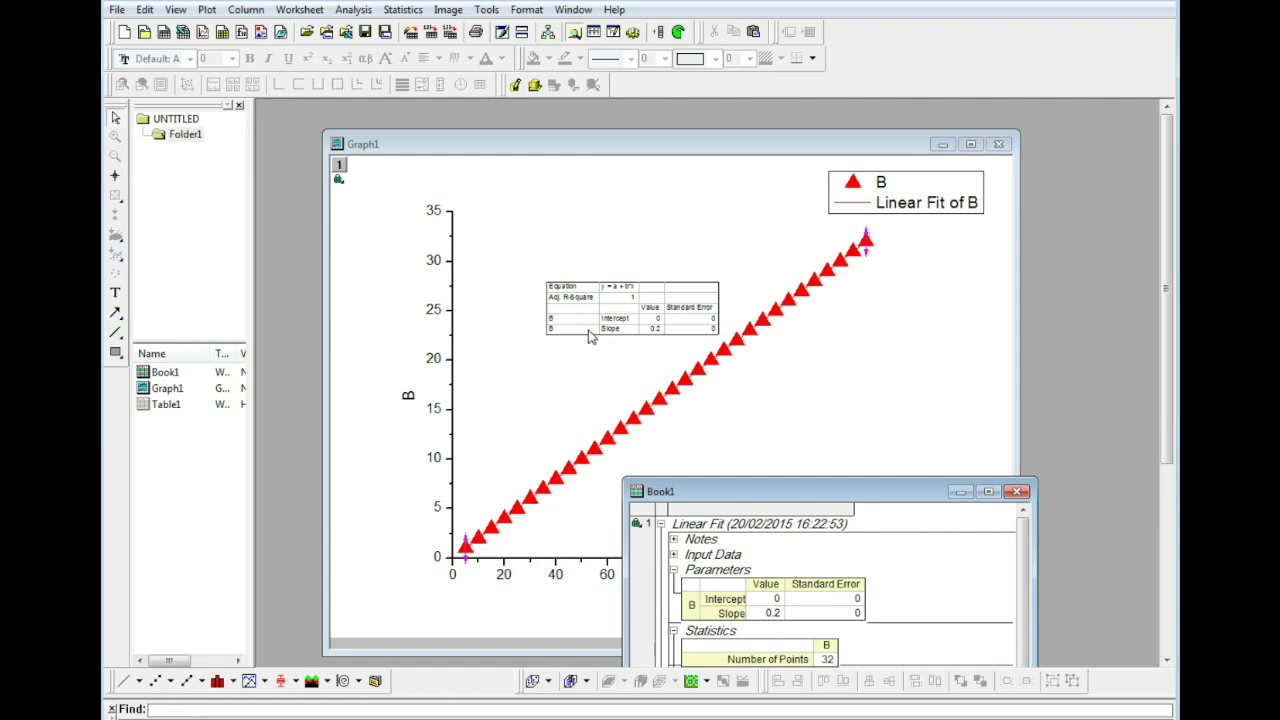
# Step: Move Book1 over the graph, glance at Sheet1, then review the FitLinear1 report's statistics
pyautogui.moveTo(737, 495); pyautogui.dragTo(410, 128)
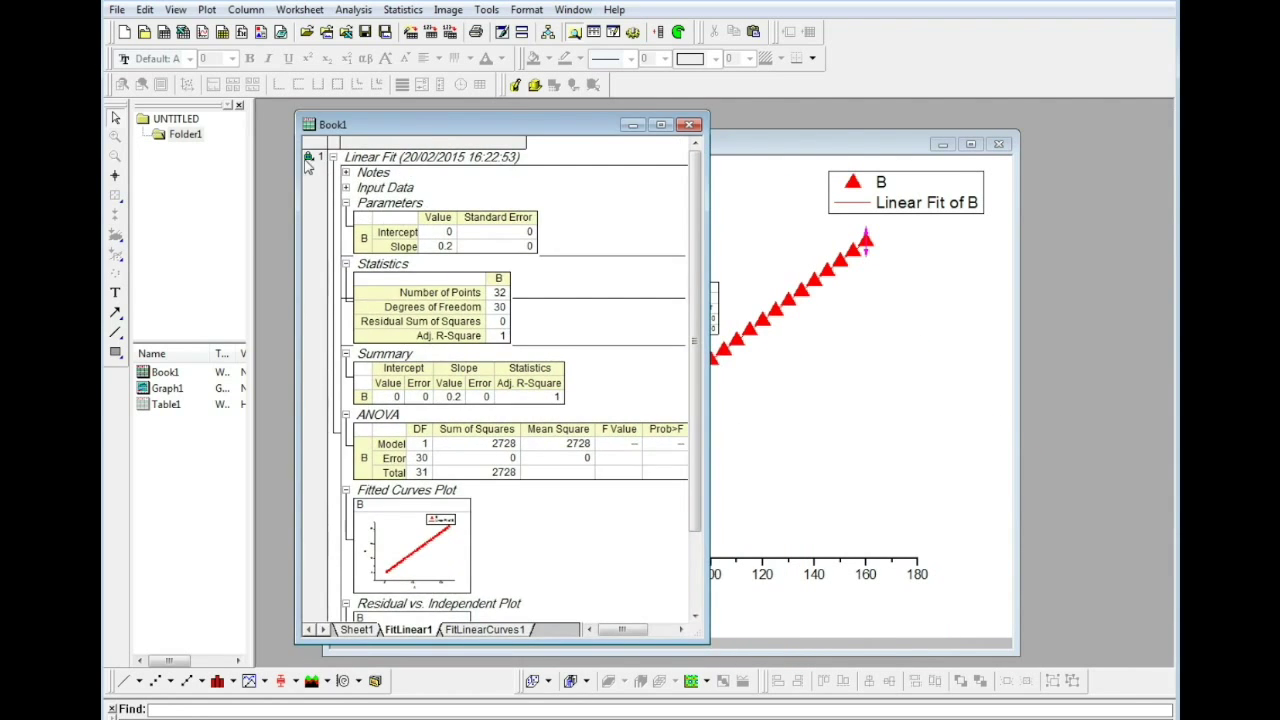
pyautogui.moveTo(496, 140); pyautogui.dragTo(488, 130)
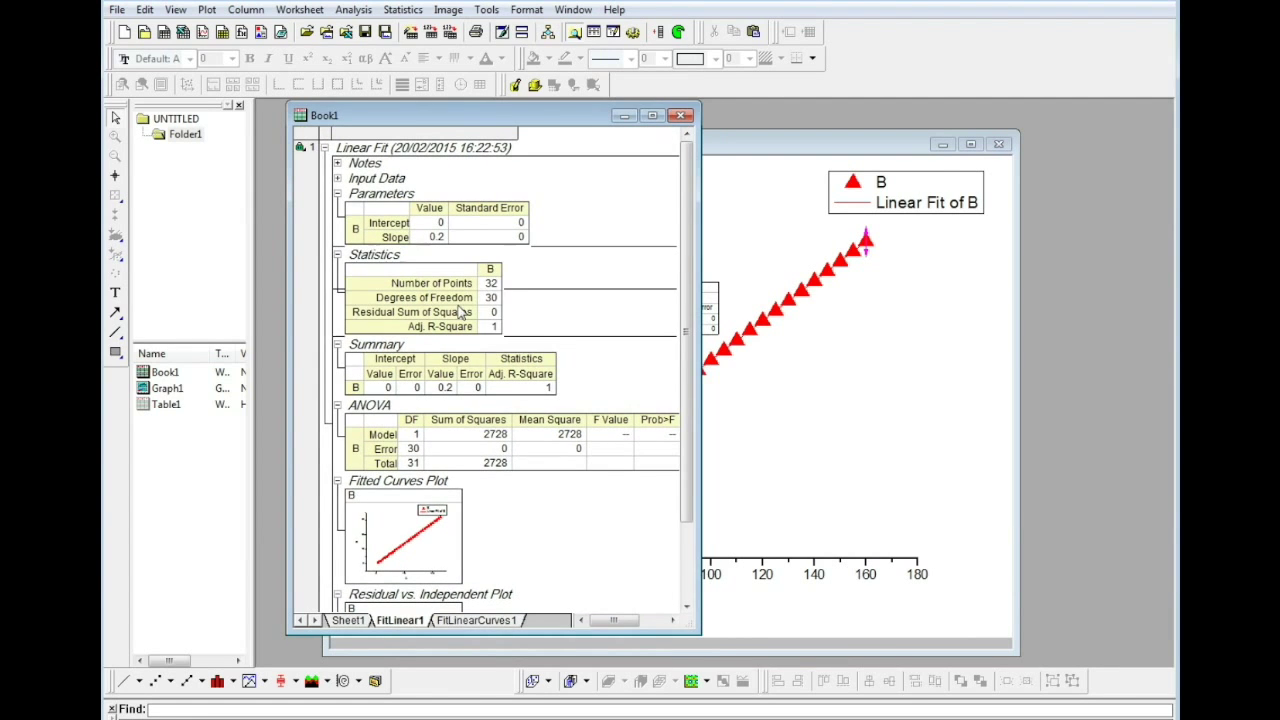
pyautogui.click(351, 621)
pyautogui.click(405, 621)
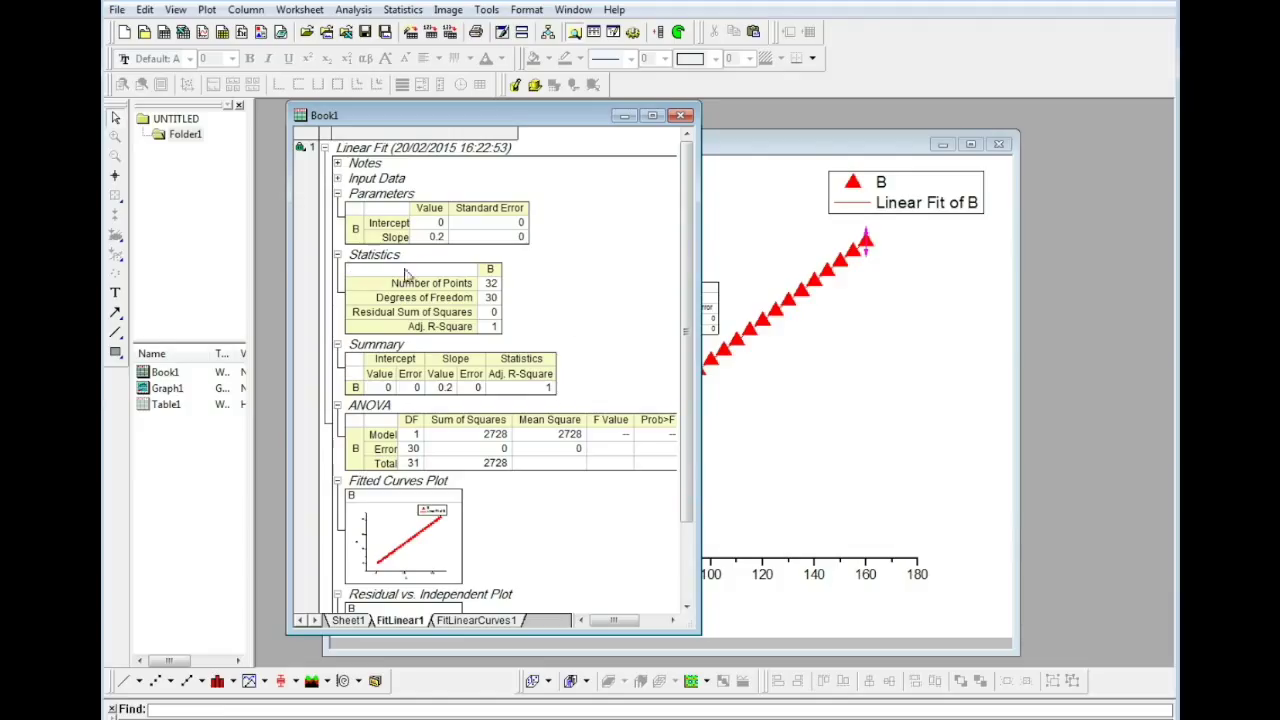
pyautogui.scroll(-4, 546, 480)
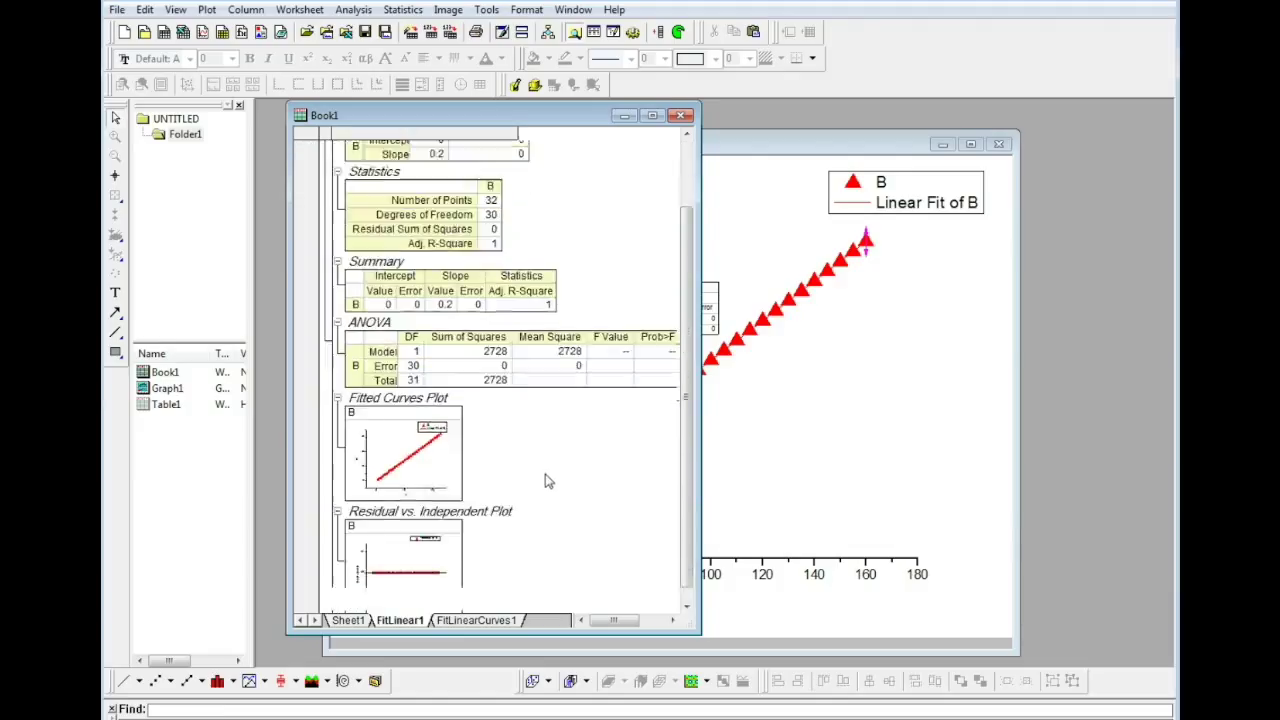
pyautogui.scroll(1, 408, 517)
pyautogui.scroll(3, 408, 517)
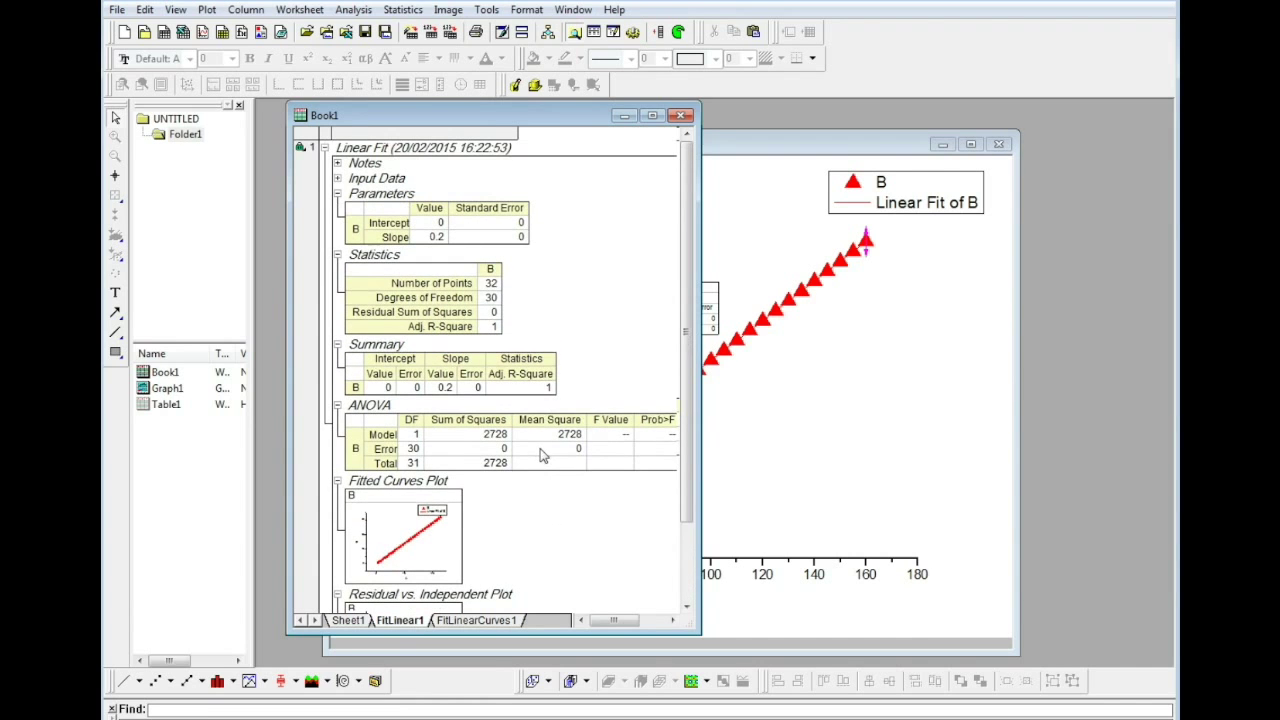
# Step: Show the FitLinearCurves1 sheet with the fitted Linear Fit of B values and residuals
pyautogui.click(474, 621)
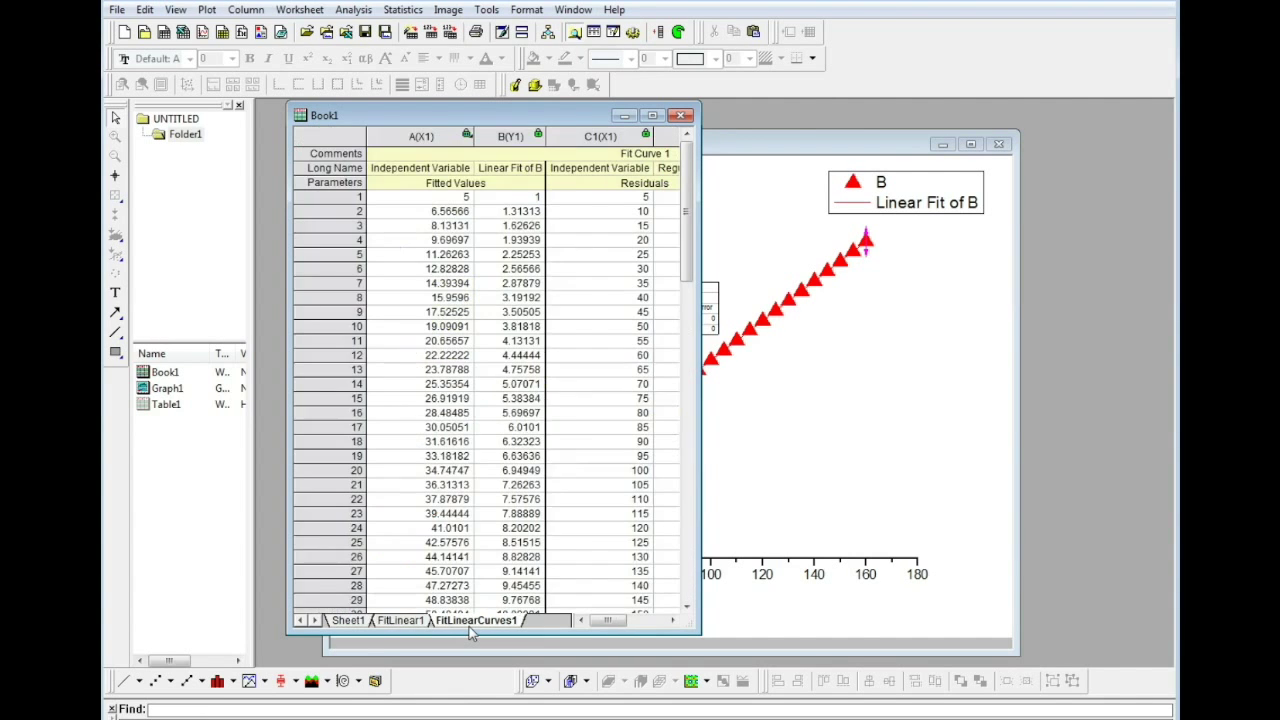